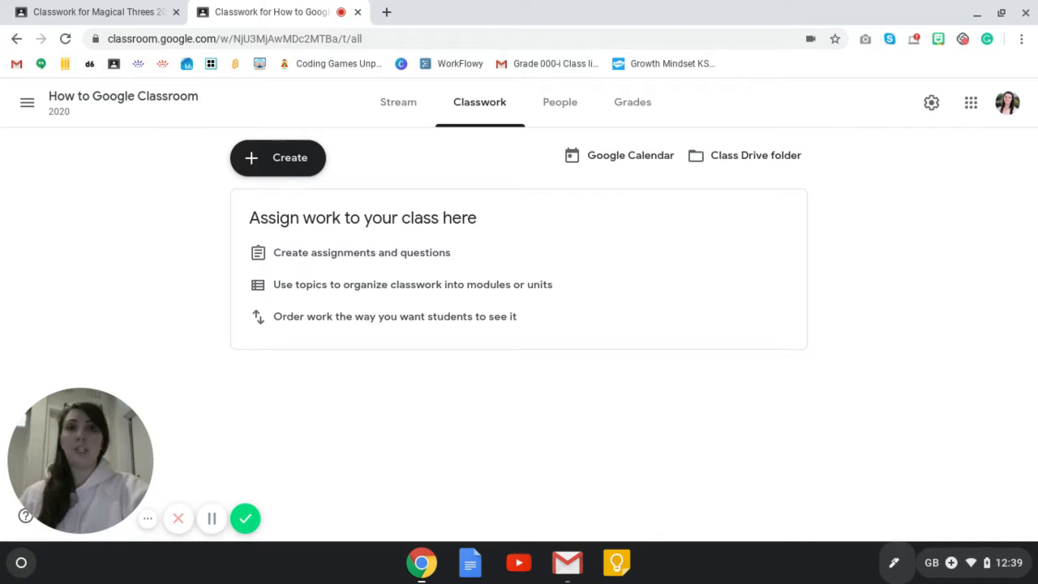
Step: Switch to the Magical Threes 2020 class and examine its list of classwork topics
{"action": "left_click", "coordinate": [118, 14]}
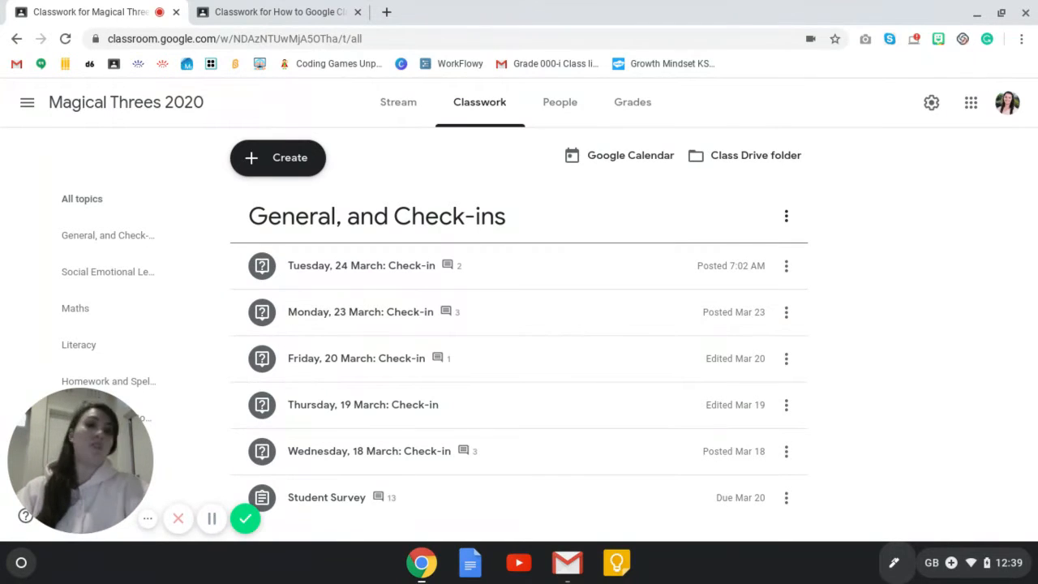
{"action": "scroll", "coordinate": [171, 205], "scroll_direction": "down", "scroll_amount": 1}
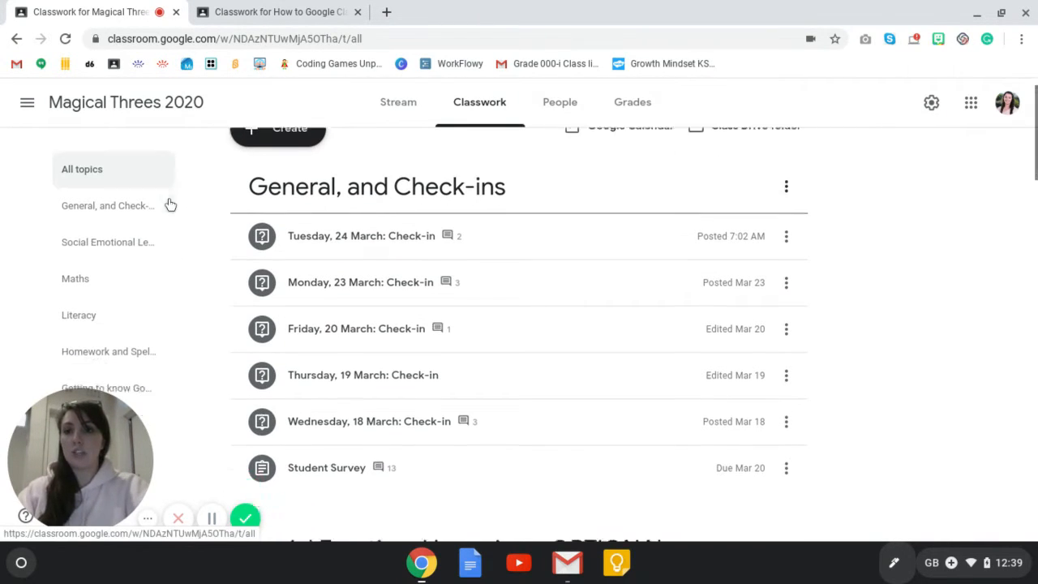
{"action": "scroll", "coordinate": [169, 204], "scroll_direction": "down", "scroll_amount": 2}
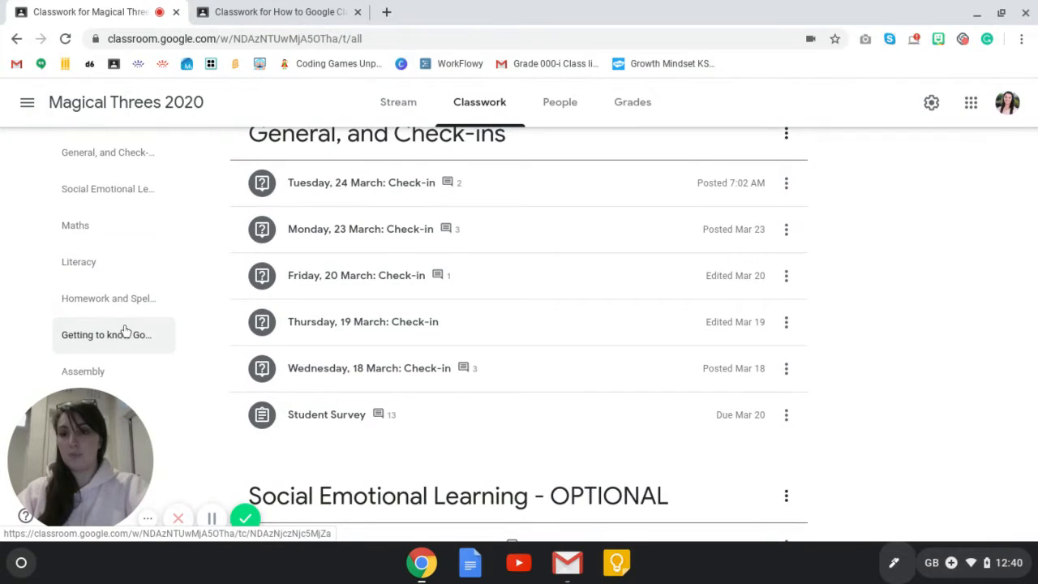
{"action": "scroll", "coordinate": [126, 331], "scroll_direction": "down", "scroll_amount": 1}
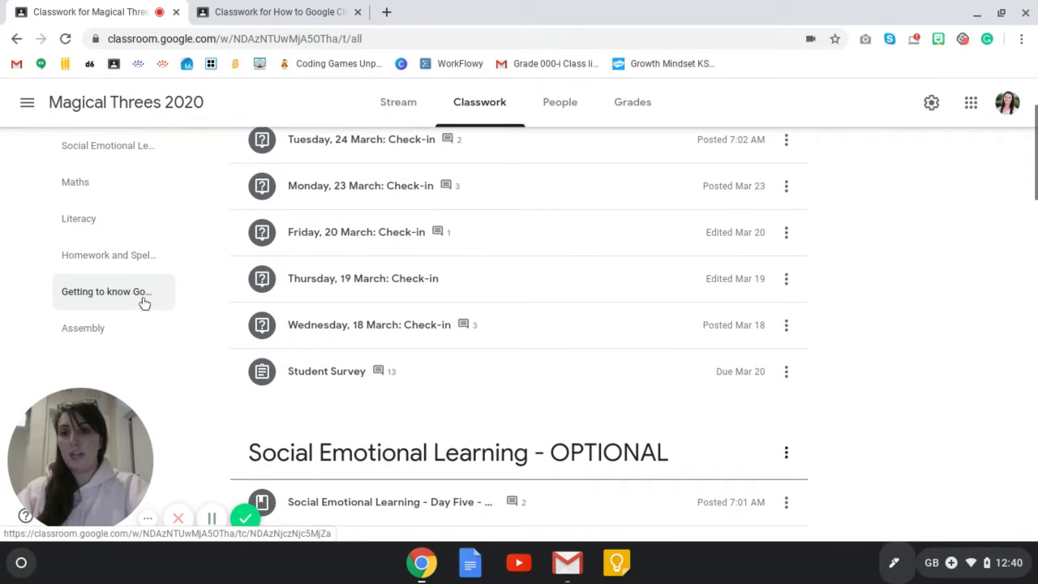
{"action": "scroll", "coordinate": [113, 342], "scroll_direction": "up", "scroll_amount": 1}
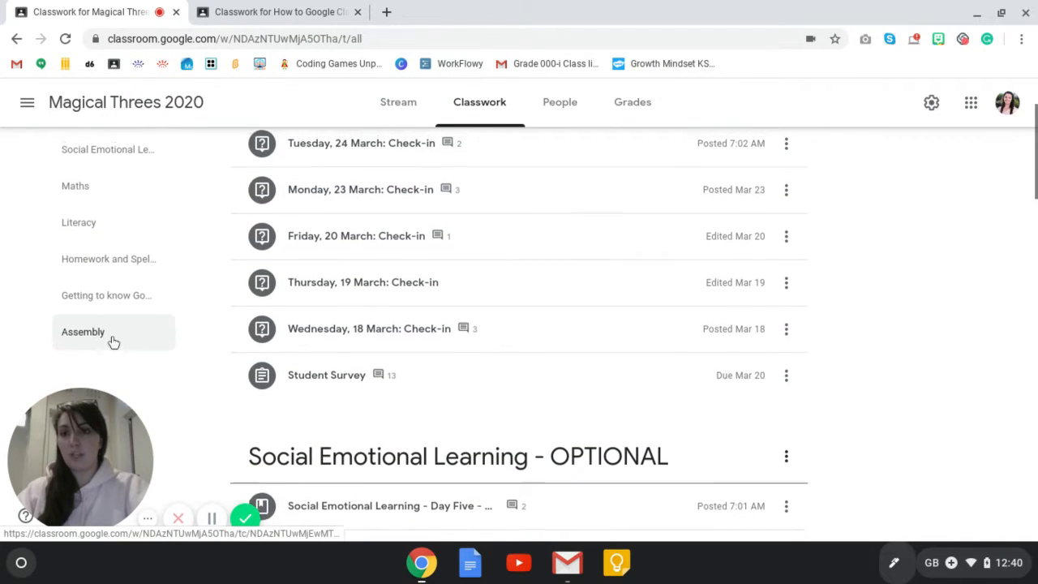
{"action": "scroll", "coordinate": [113, 342], "scroll_direction": "up", "scroll_amount": 1}
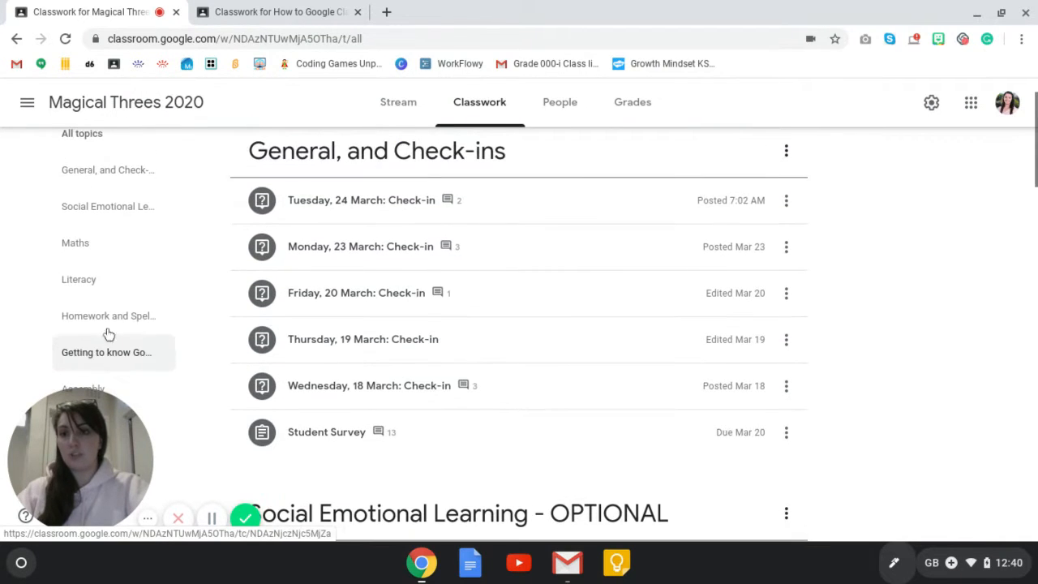
Step: Review the posts under the Literacy topic of Magical Threes 2020, and return to all topics
{"action": "left_click", "coordinate": [84, 279]}
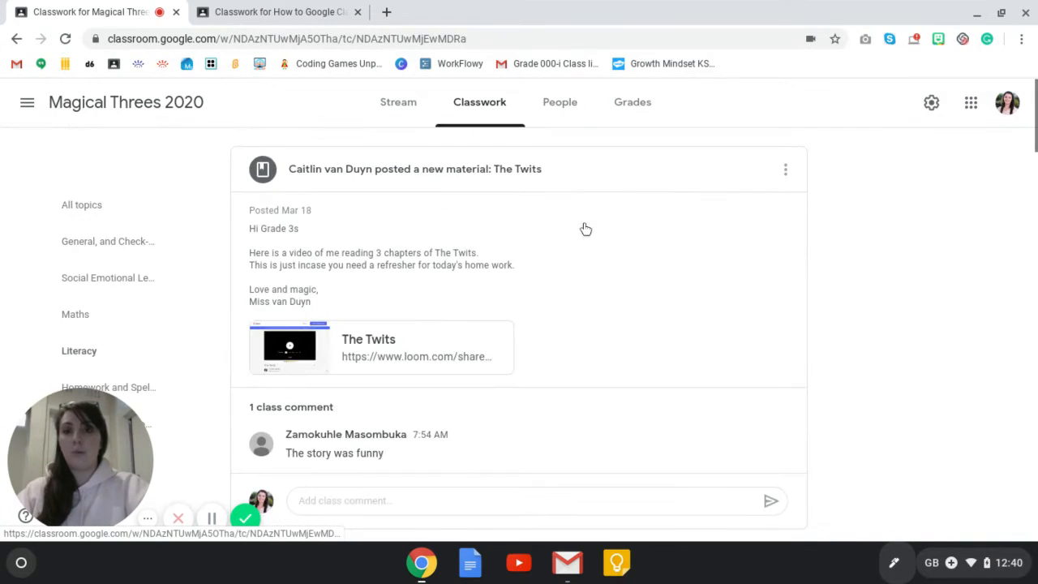
{"action": "scroll", "coordinate": [417, 157], "scroll_direction": "down", "scroll_amount": 6}
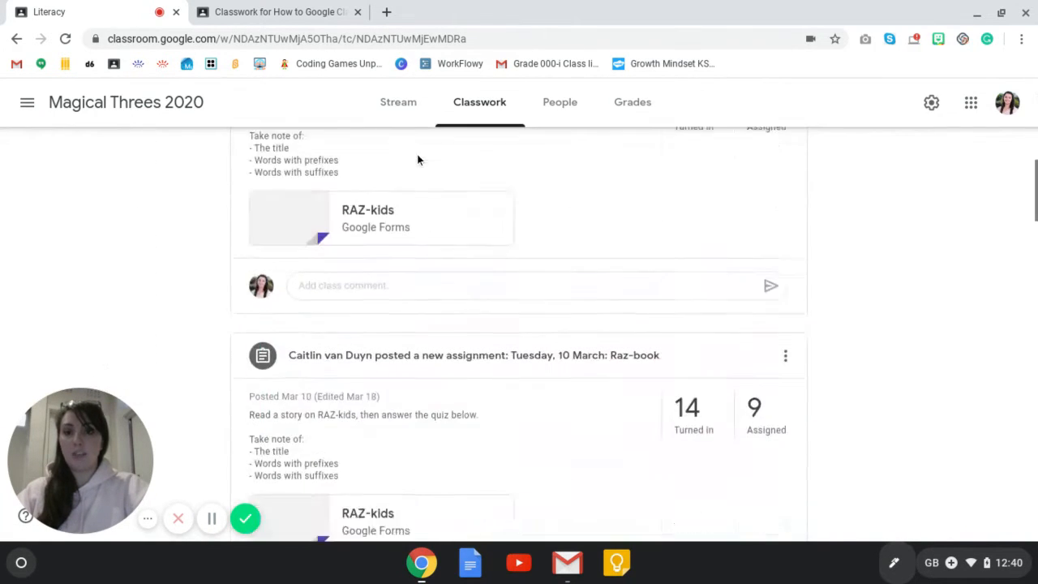
{"action": "scroll", "coordinate": [417, 159], "scroll_direction": "down", "scroll_amount": 15}
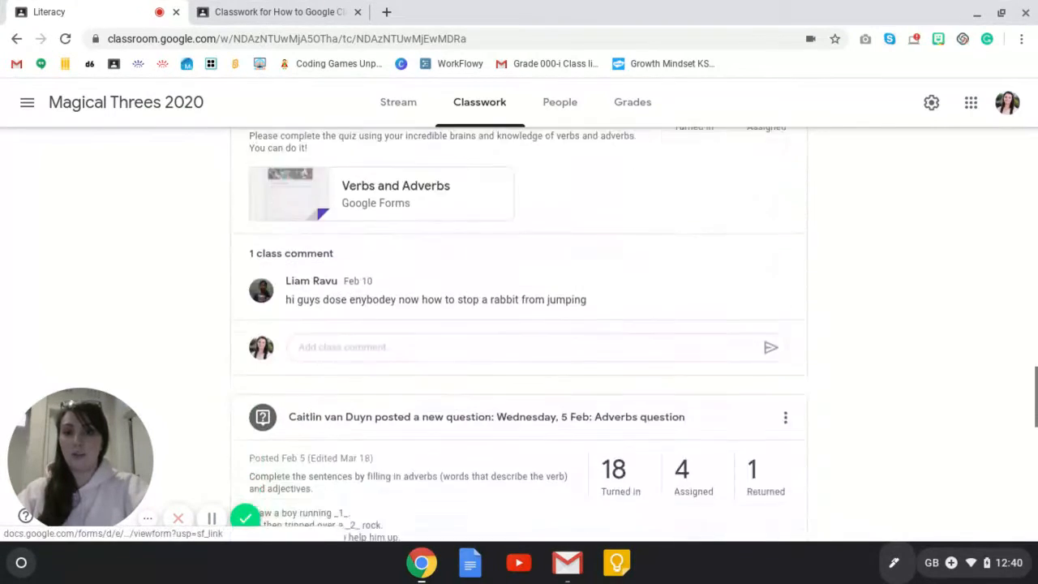
{"action": "scroll", "coordinate": [417, 195], "scroll_direction": "down", "scroll_amount": 4}
{"action": "scroll", "coordinate": [417, 195], "scroll_direction": "up", "scroll_amount": 20}
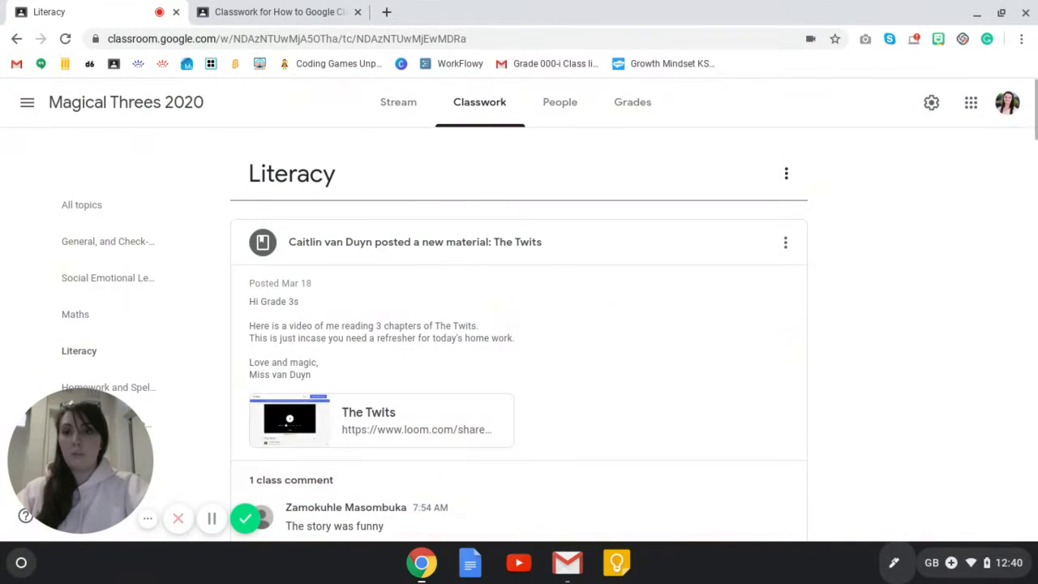
{"action": "left_click", "coordinate": [81, 215]}
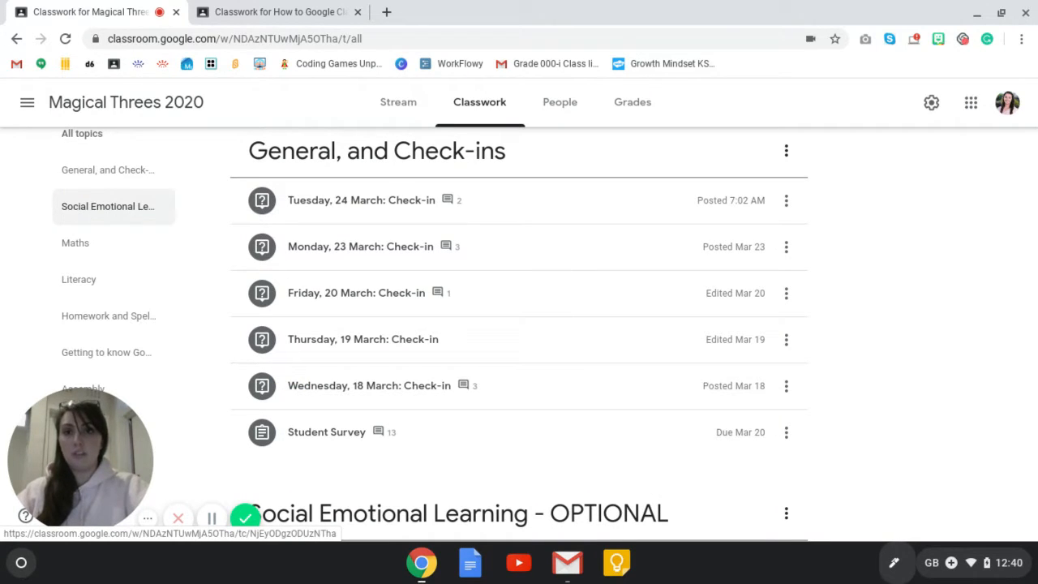
Step: Add a classwork topic named Maths to the How to Google Classroom class
{"action": "left_click", "coordinate": [209, 16]}
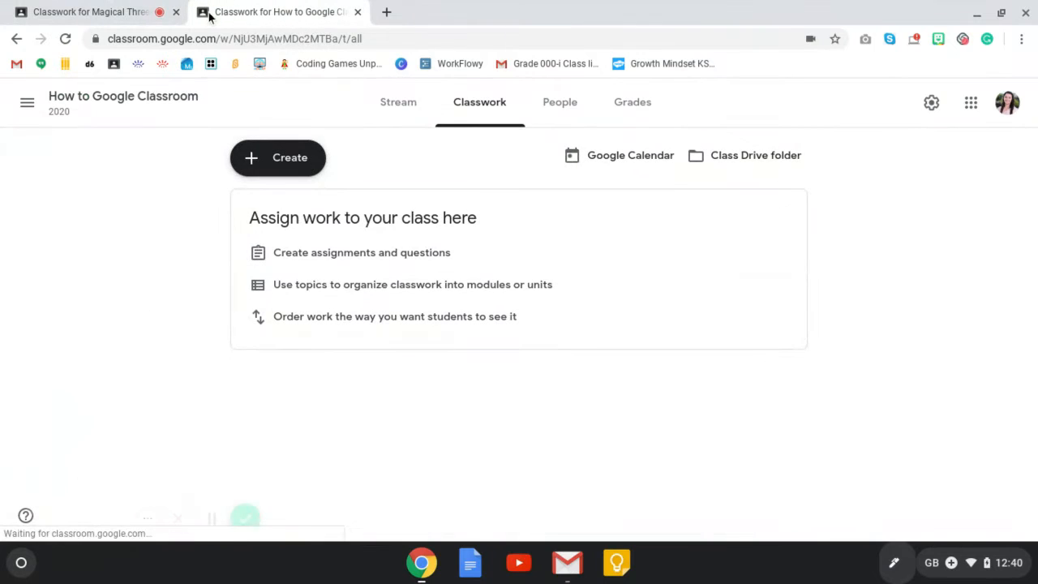
{"action": "left_click", "coordinate": [288, 171]}
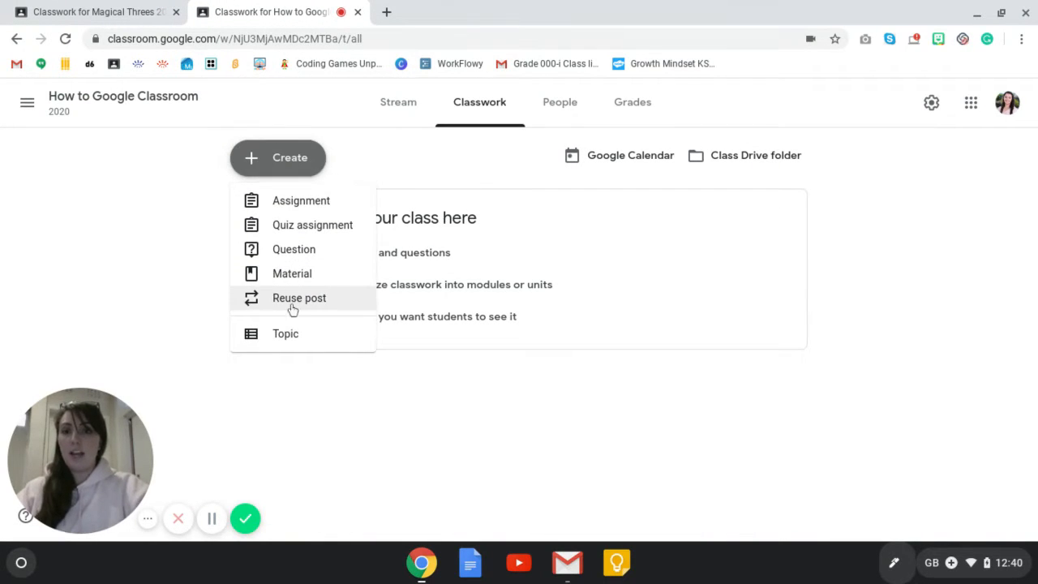
{"action": "left_click", "coordinate": [289, 334]}
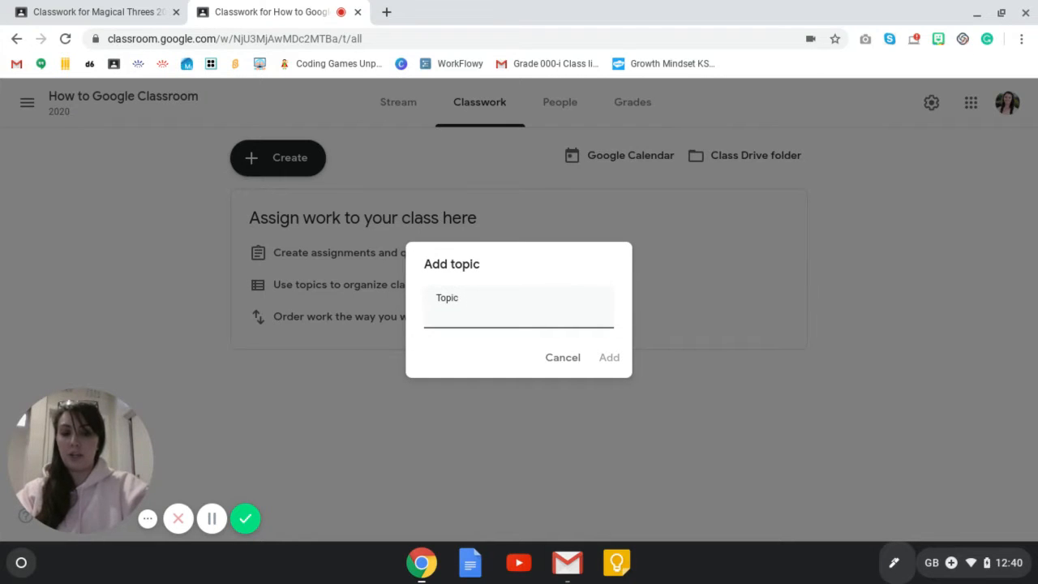
{"action": "type", "text": "Maths"}
{"action": "key", "text": "Return"}
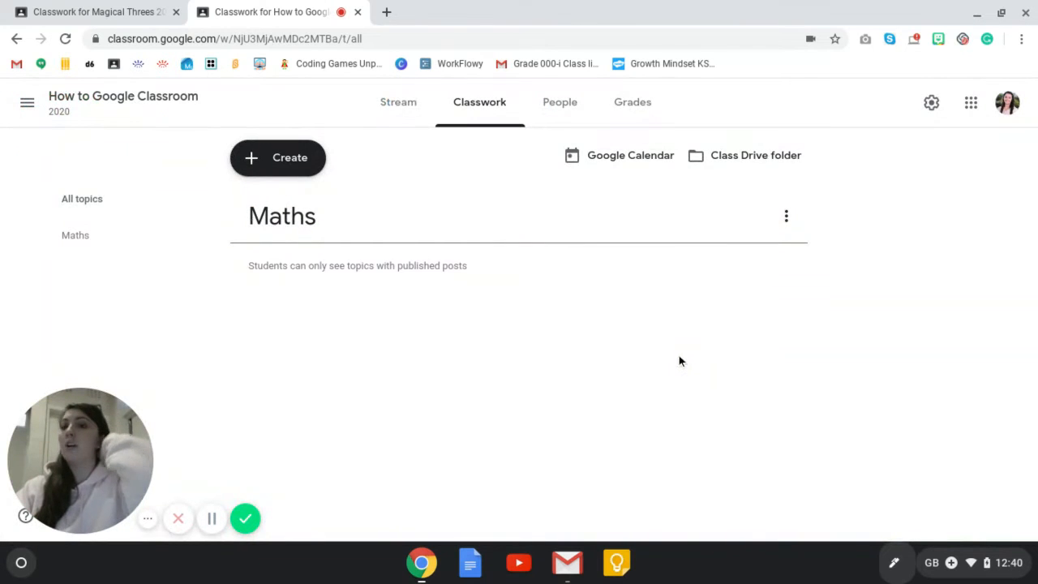
Step: Add a second classwork topic named isiZulu
{"action": "left_click", "coordinate": [285, 157]}
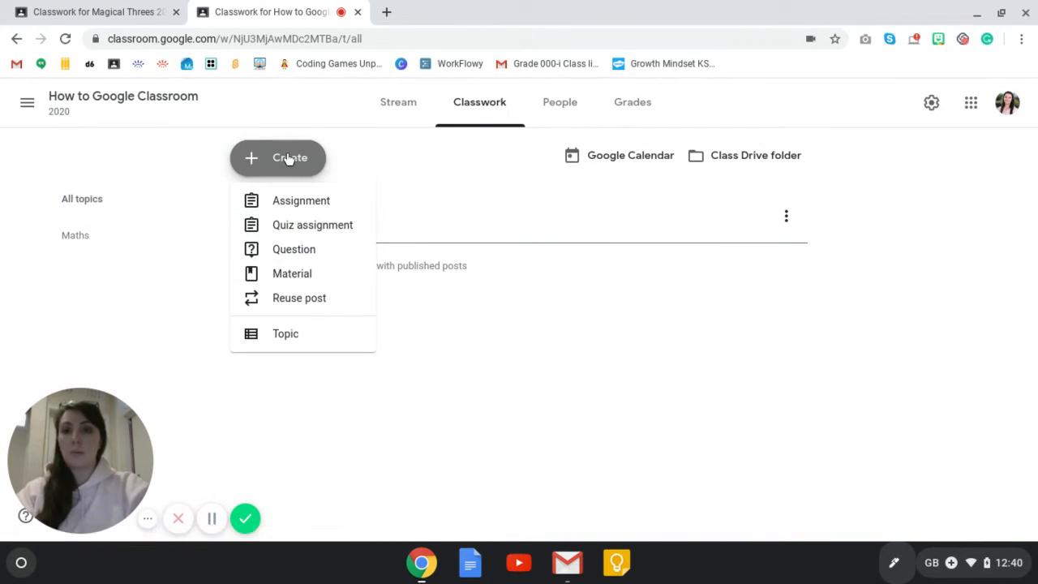
{"action": "left_click", "coordinate": [305, 343]}
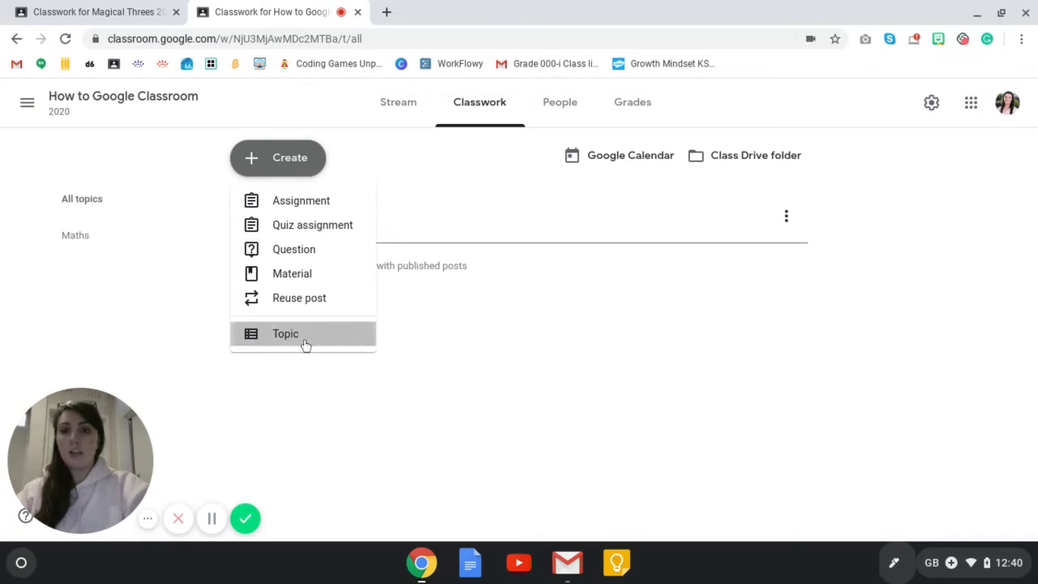
{"action": "type", "text": "isi"}
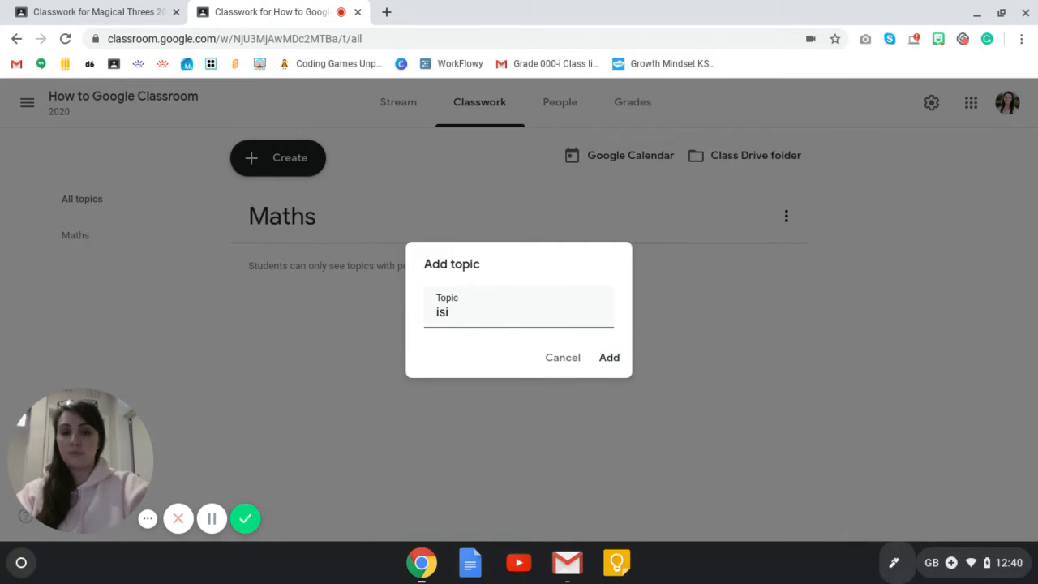
{"action": "type", "text": "Zulu"}
{"action": "key", "text": "Return"}
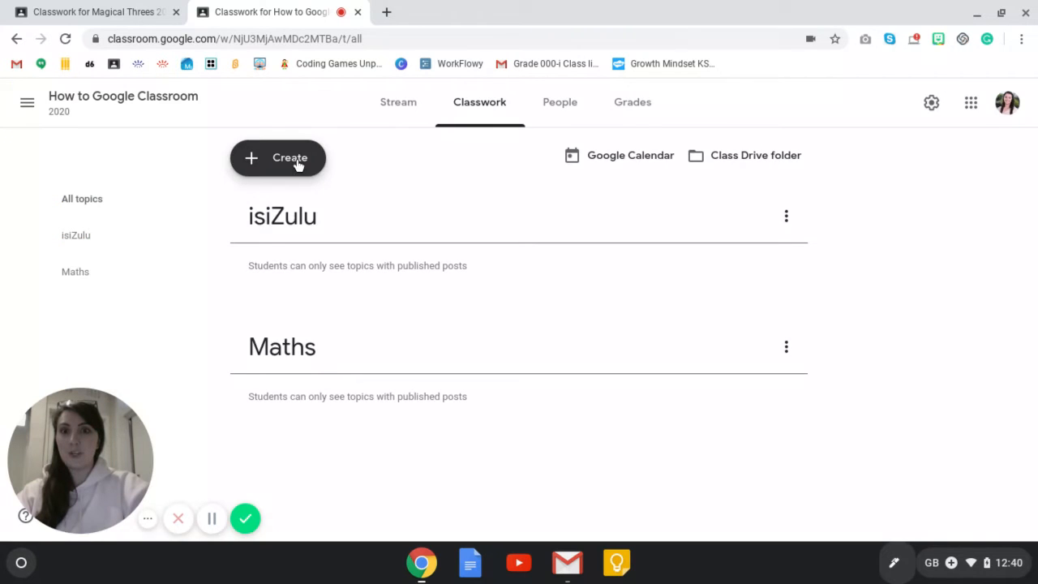
Step: Add a third classwork topic named Literacy
{"action": "left_click", "coordinate": [297, 159]}
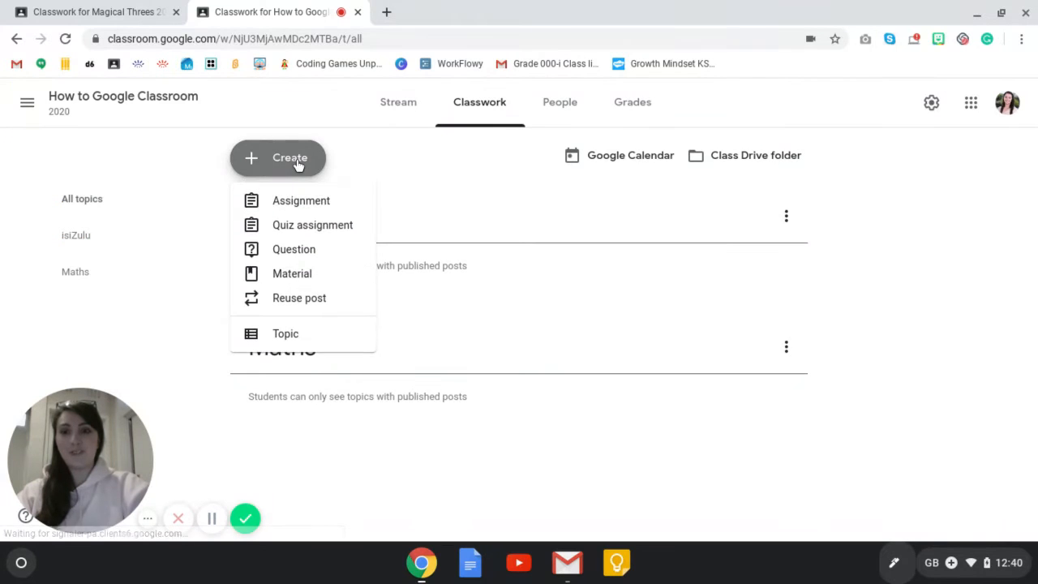
{"action": "left_click", "coordinate": [291, 339]}
{"action": "type", "text": "Lite"}
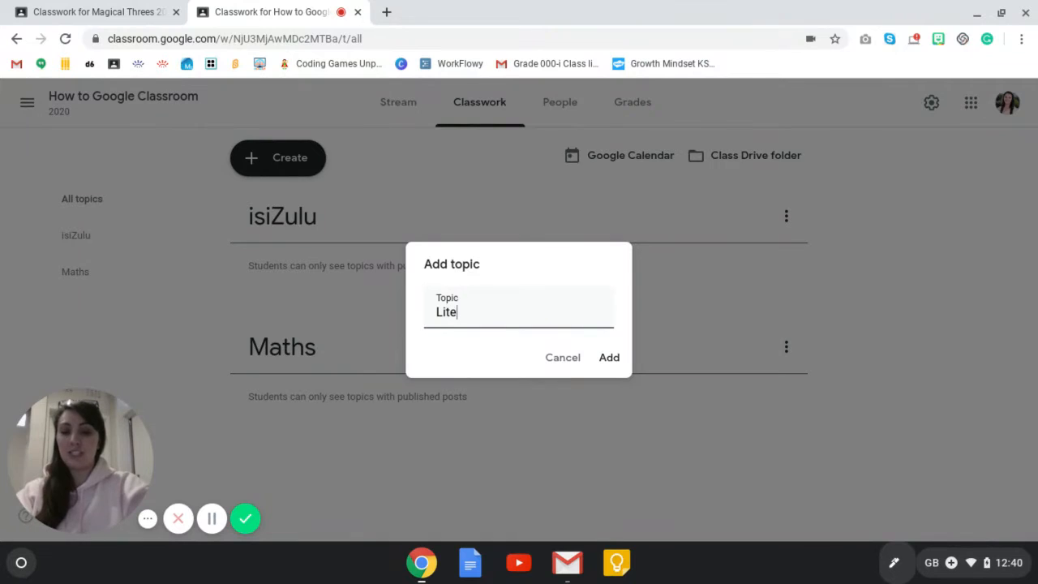
{"action": "type", "text": "racy"}
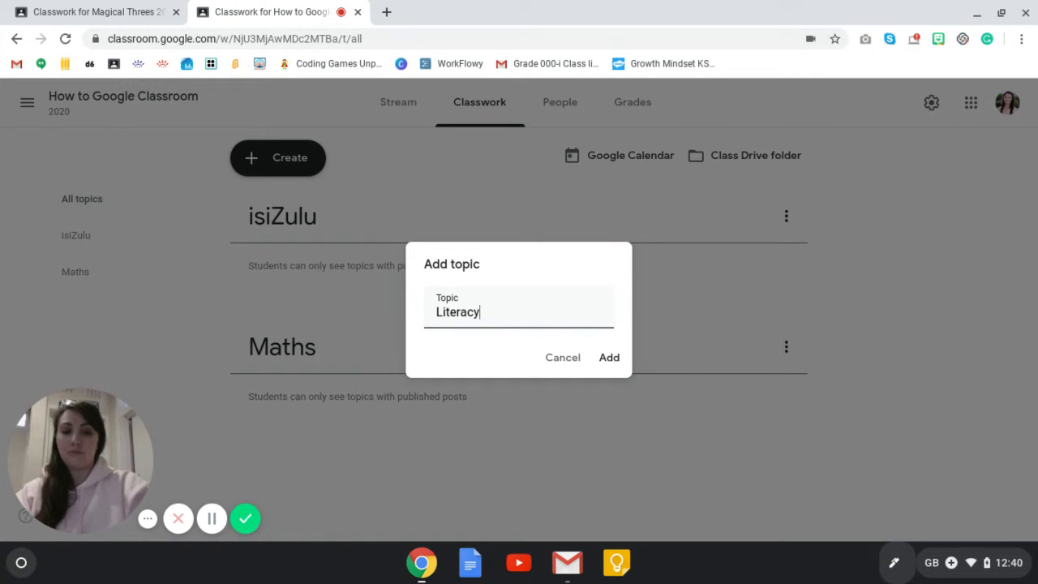
{"action": "key", "text": "Return"}
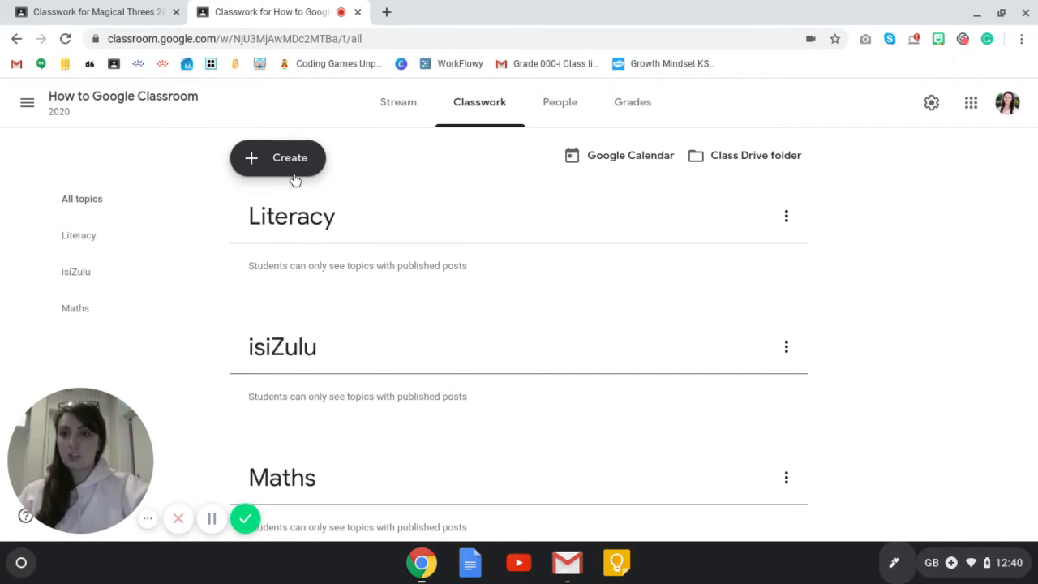
Step: Create a new assignment titled "Tuesday, 24 March: jbfhwbe"
{"action": "left_click", "coordinate": [294, 178]}
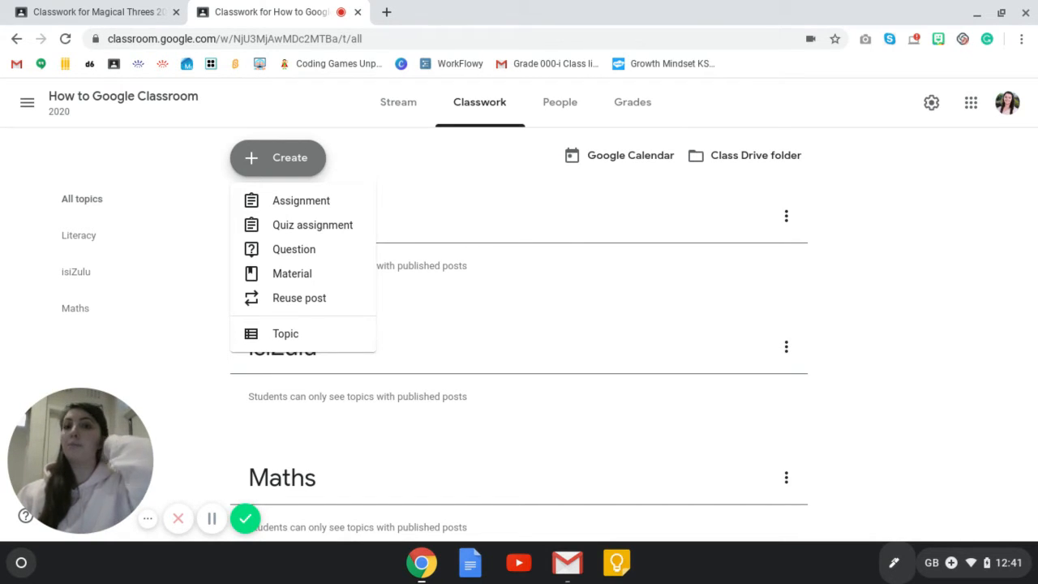
{"action": "left_click", "coordinate": [296, 203]}
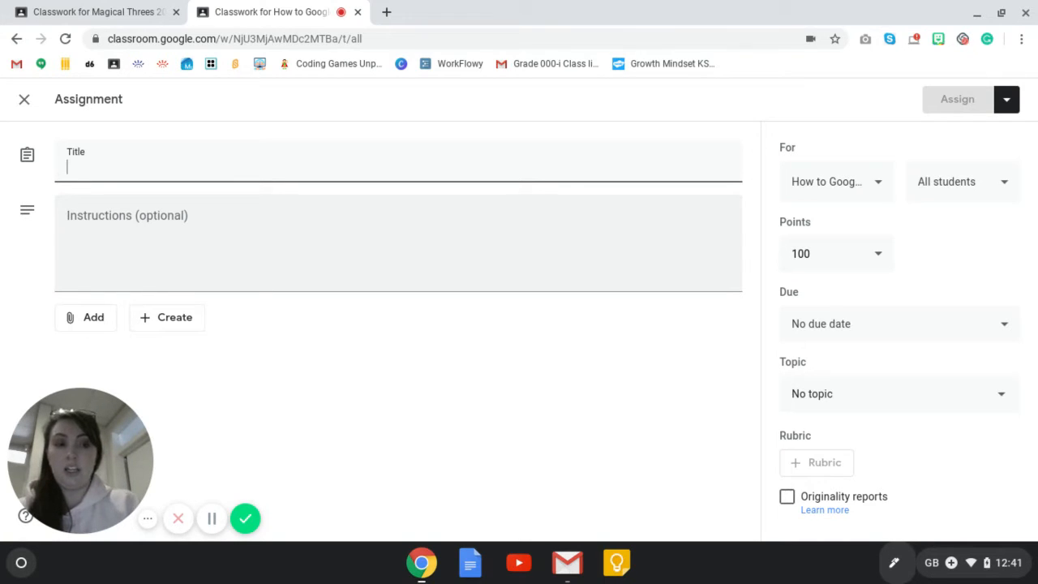
{"action": "type", "text": "Tuesday"}
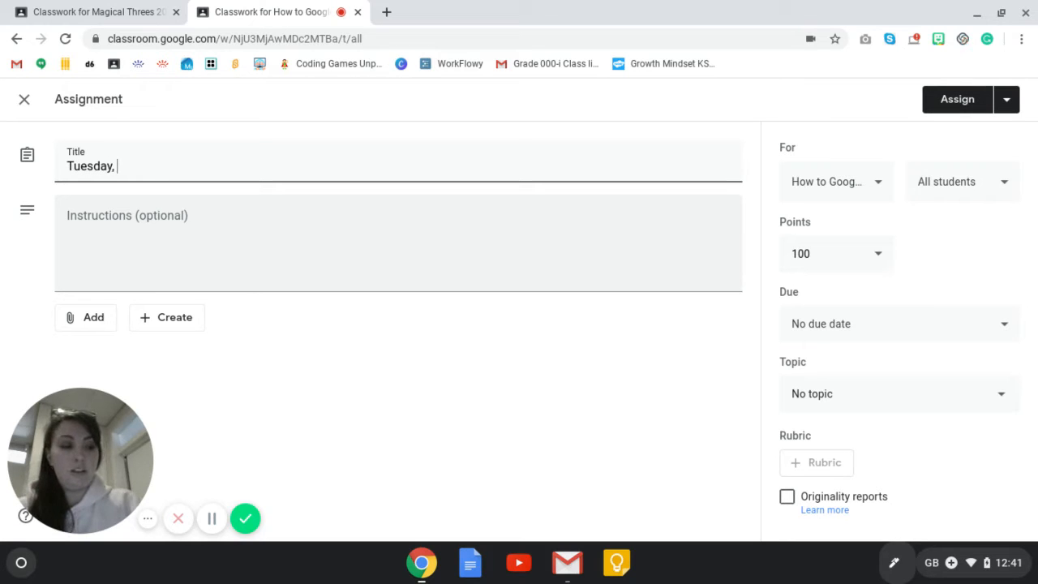
{"action": "type", "text": ", 24 Ma"}
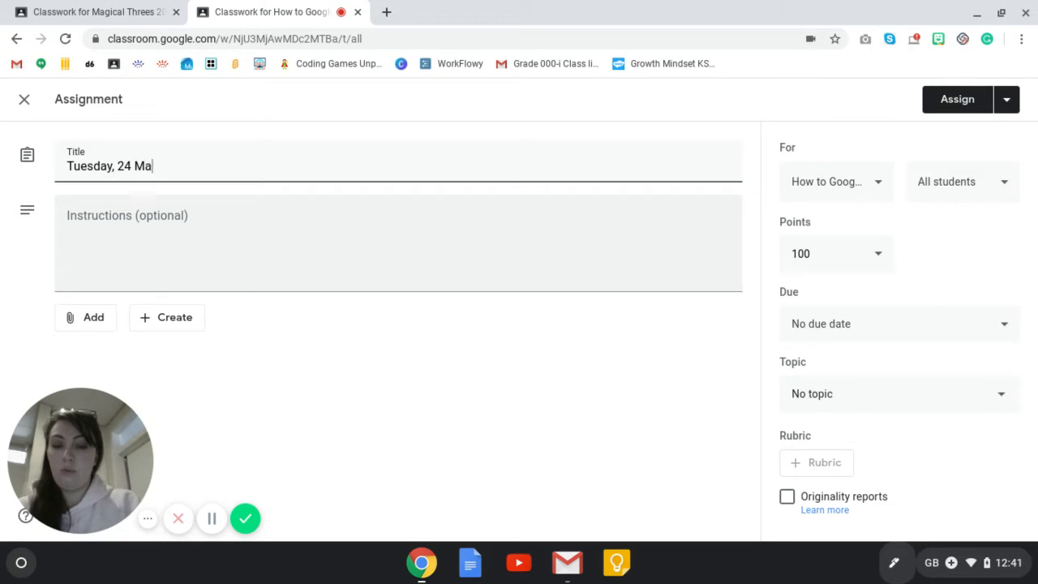
{"action": "type", "text": "rch:"}
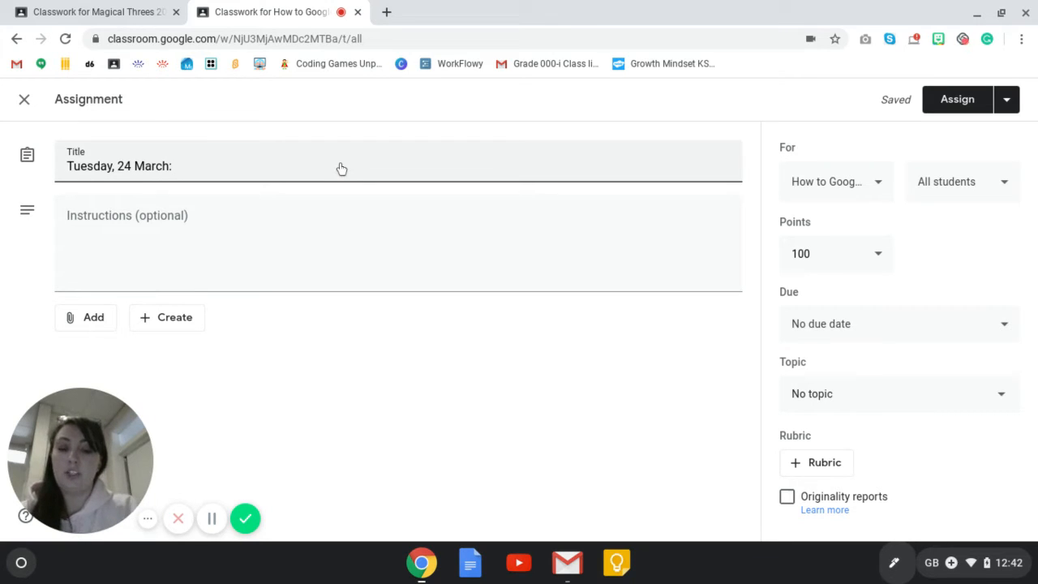
{"action": "type", "text": "jbfhwbe"}
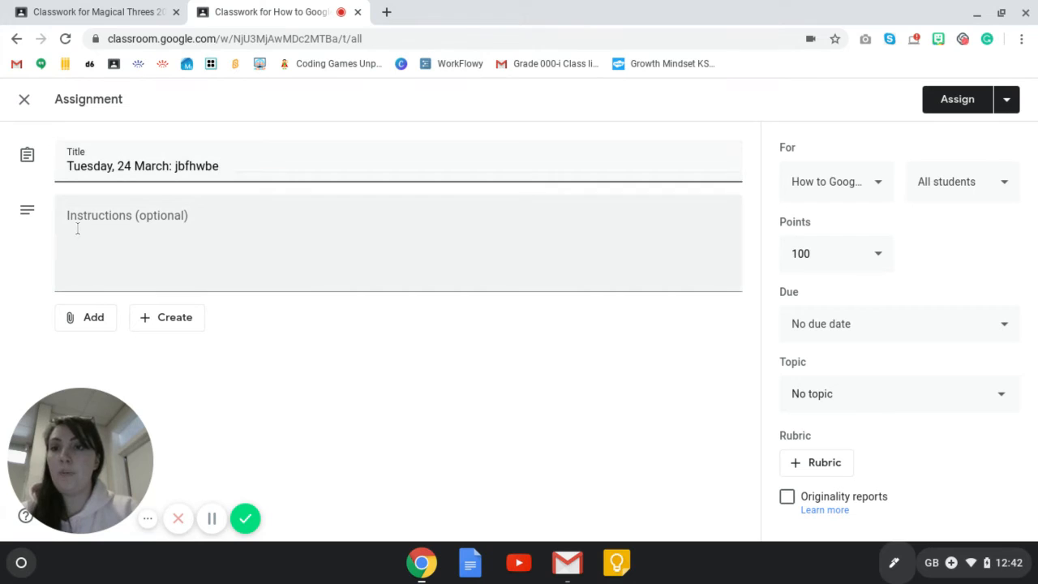
Step: Enter the assignment instructions "Hi Grade 3s", a blank line, "Please complete the work hbfwehbwebfiwbdkjckjw" and a final line "hbdfhubwef sahbfhwebfbejbf bejfb"
{"action": "left_click", "coordinate": [77, 229]}
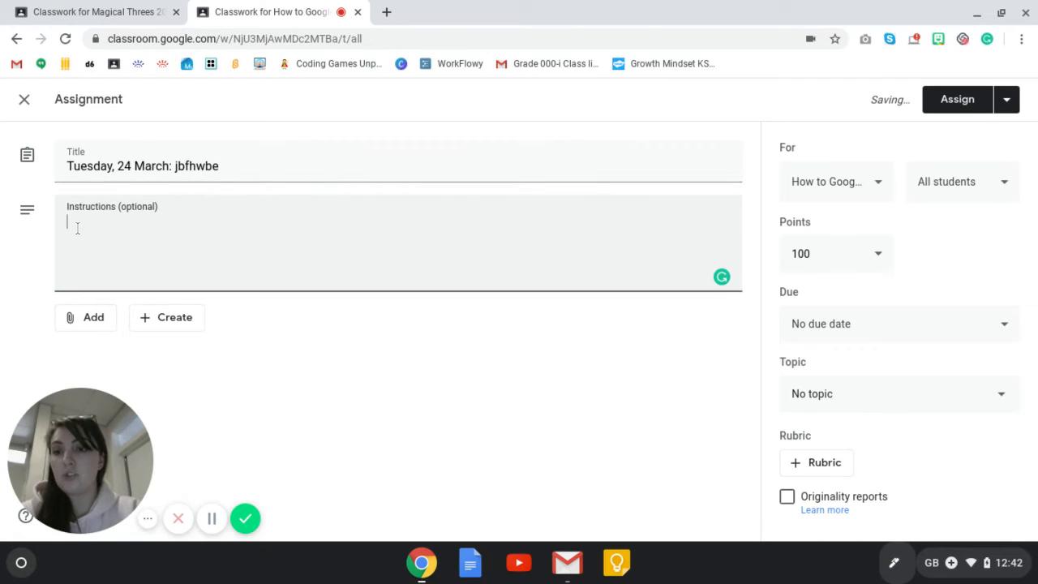
{"action": "type", "text": "Hi "}
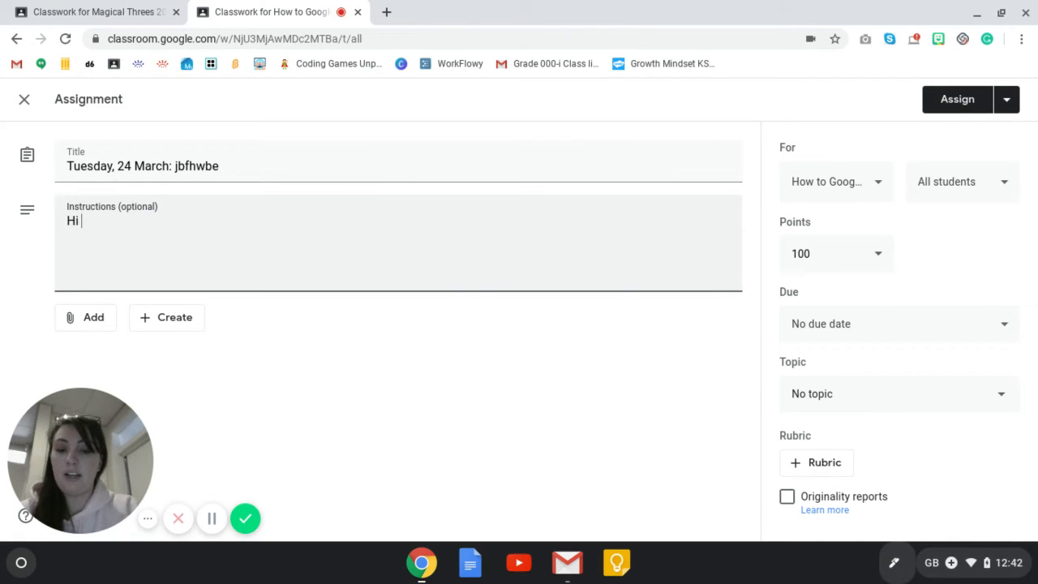
{"action": "type", "text": "Grade 3s"}
{"action": "key", "text": "Return"}
{"action": "key", "text": "Return"}
{"action": "type", "text": "Ple"}
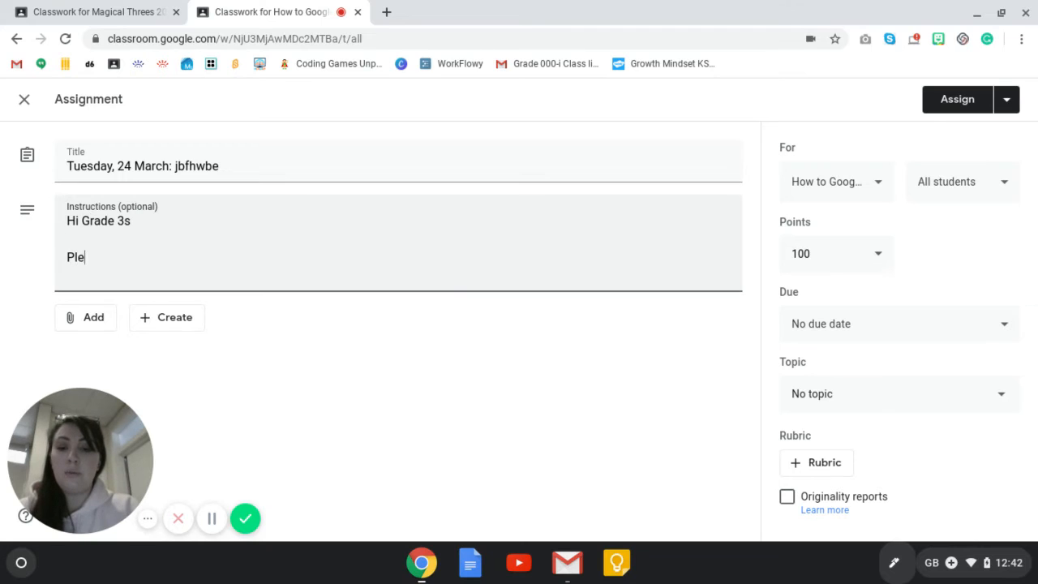
{"action": "type", "text": "ase complet"}
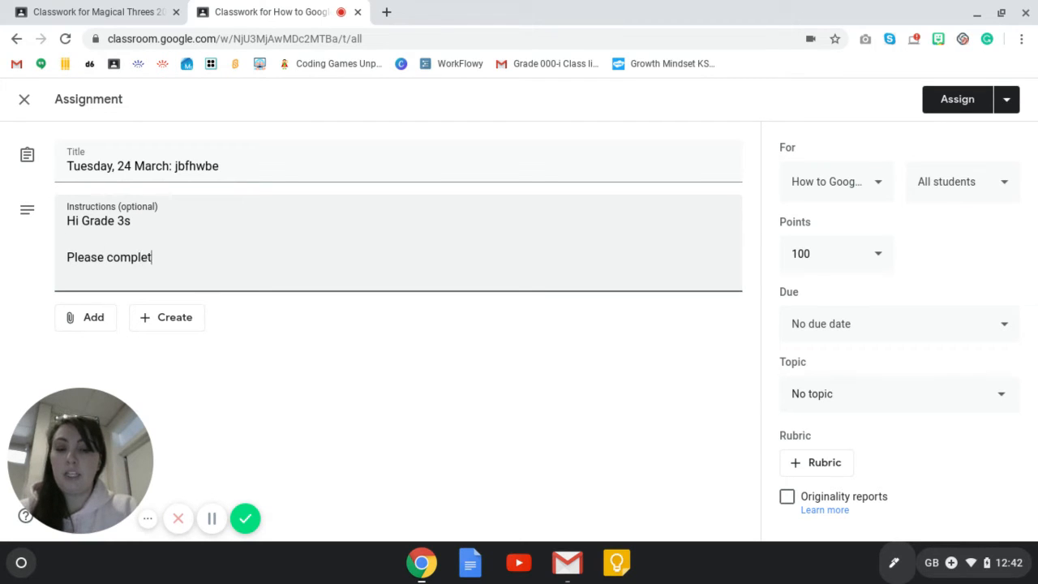
{"action": "type", "text": "e the work"}
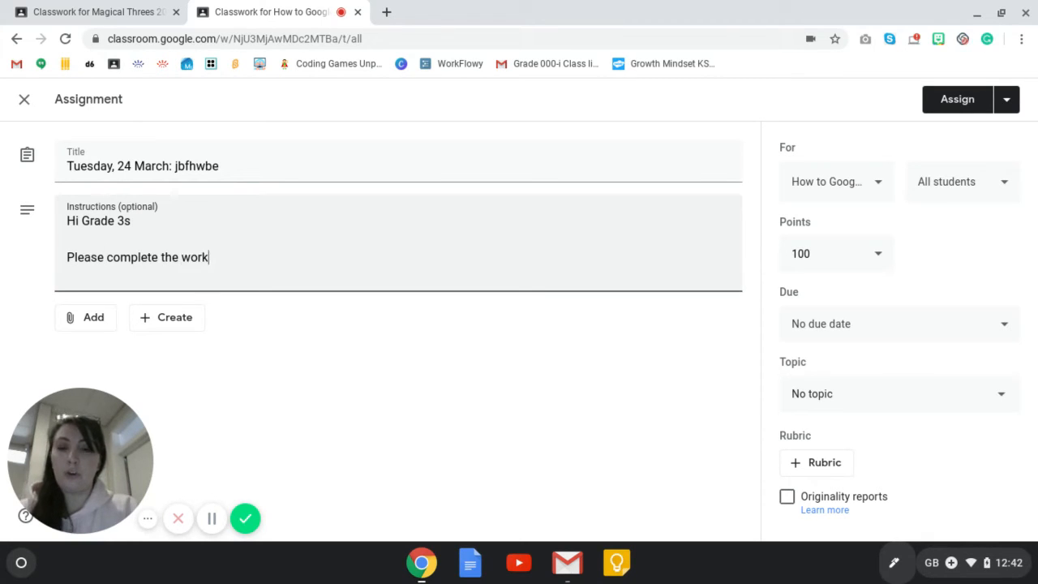
{"action": "type", "text": " h"}
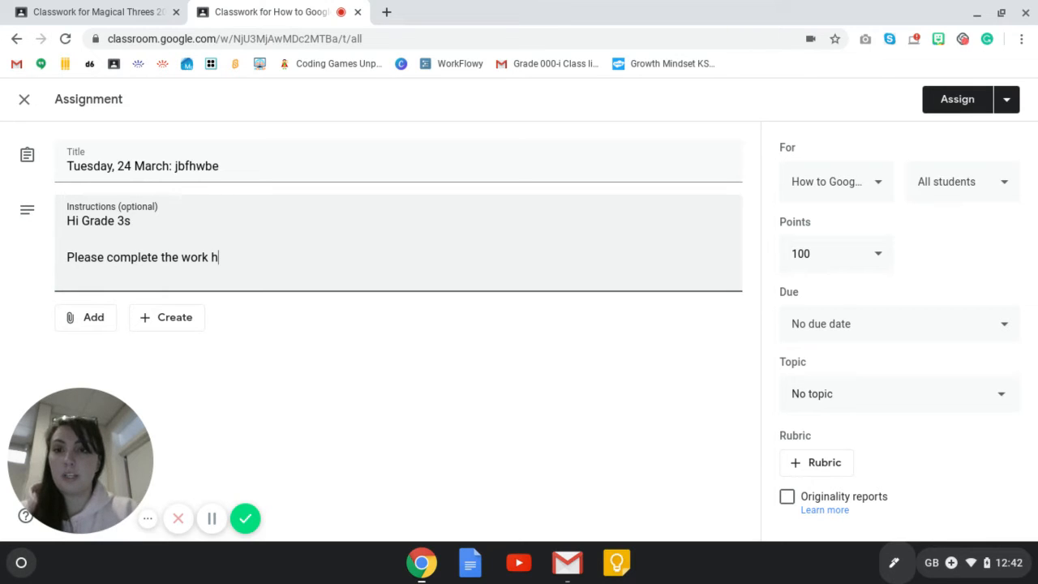
{"action": "type", "text": "bfwehbwebfiwbdkjckjw"}
{"action": "key", "text": "Return"}
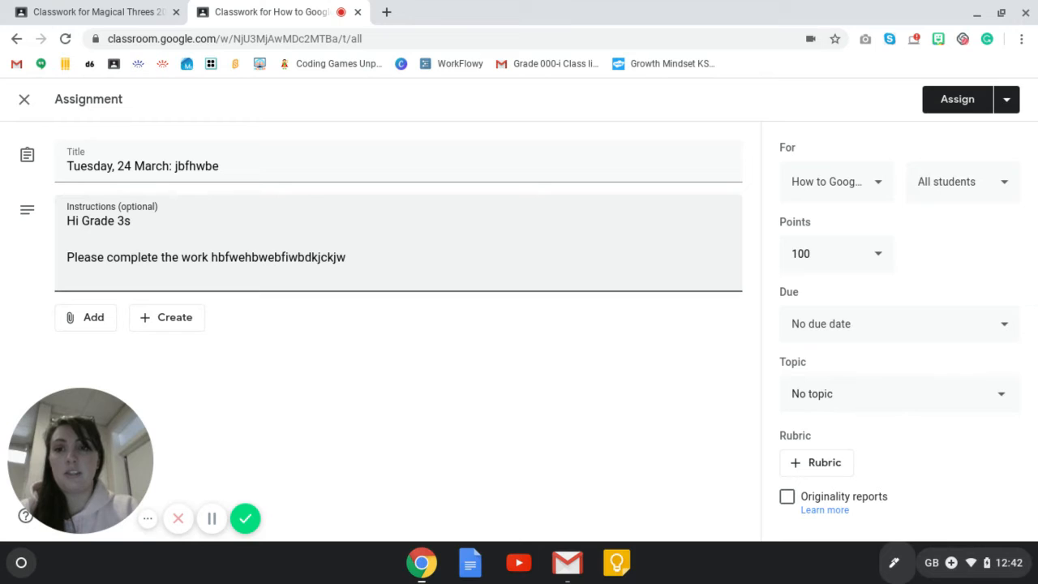
{"action": "type", "text": "hbdfhubwef  sahbfhwebfbejbf"}
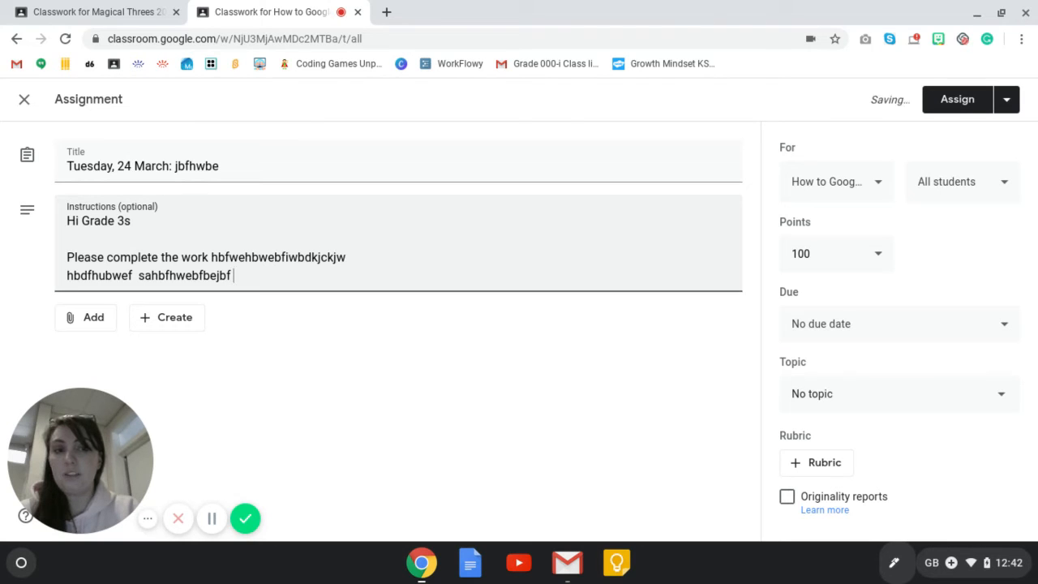
{"action": "type", "text": " bejfb"}
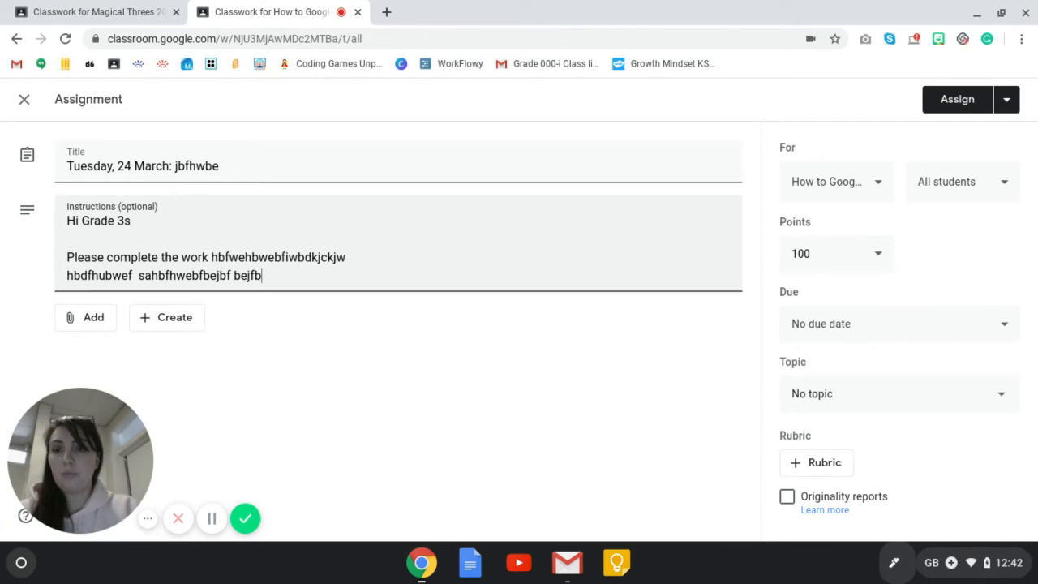
Step: Attach the Day Sixteen slides from Google Drive to the assignment and have a copy made for each student
{"action": "left_click", "coordinate": [93, 319]}
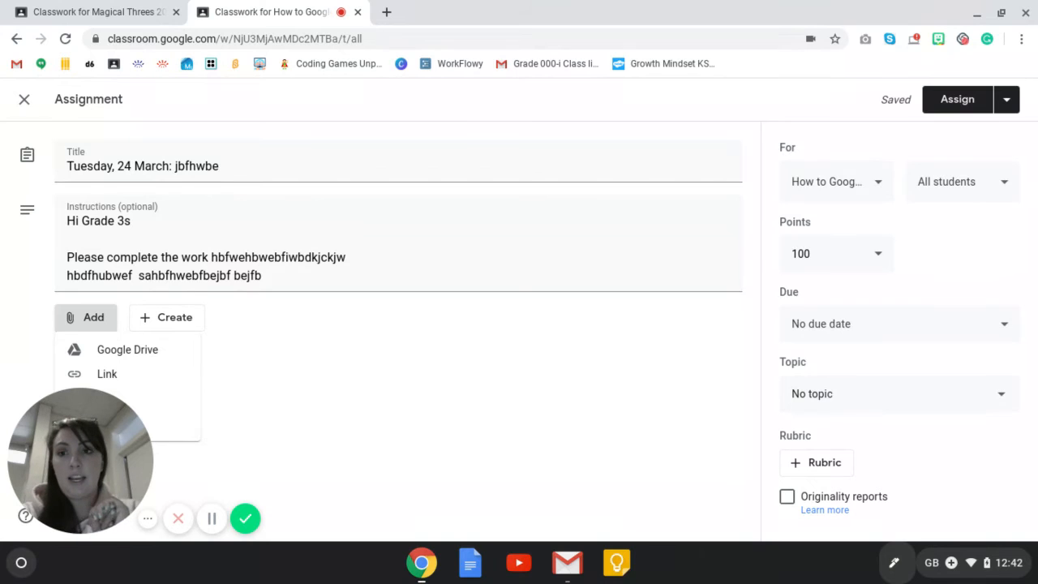
{"action": "left_click", "coordinate": [148, 357]}
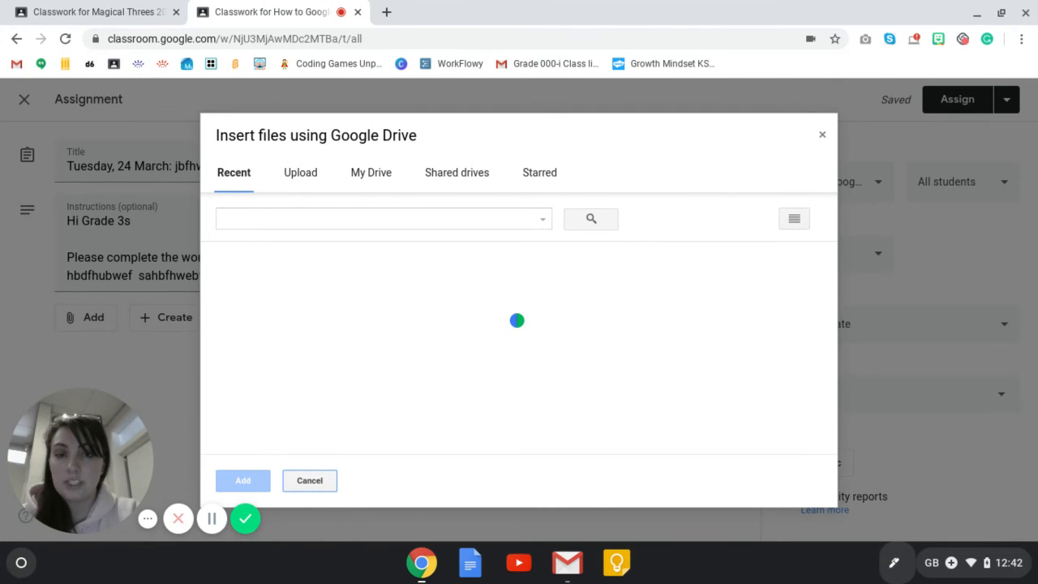
{"action": "scroll", "coordinate": [519, 348], "scroll_direction": "down", "scroll_amount": 1}
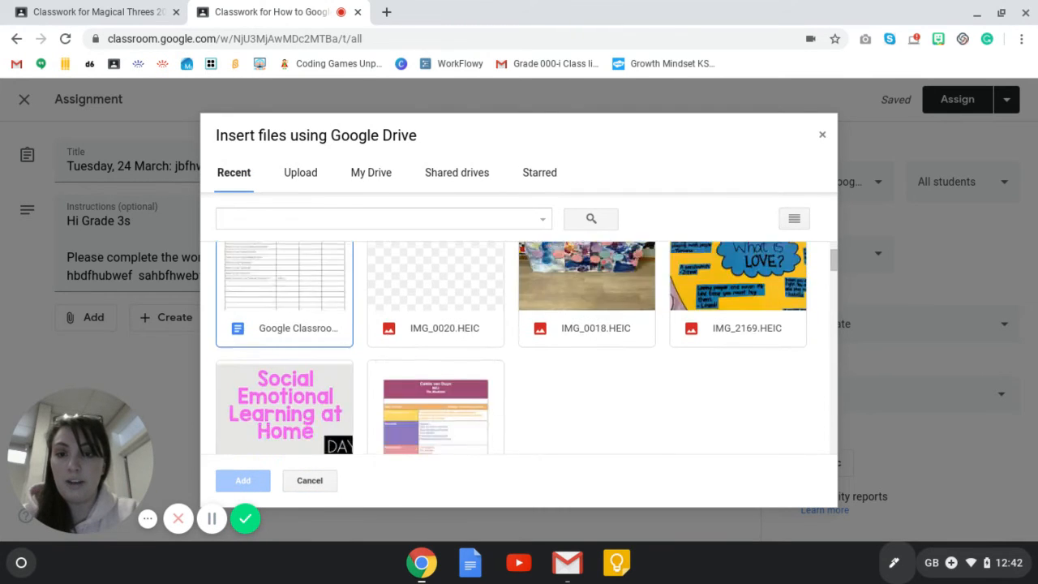
{"action": "scroll", "coordinate": [519, 348], "scroll_direction": "down", "scroll_amount": 6}
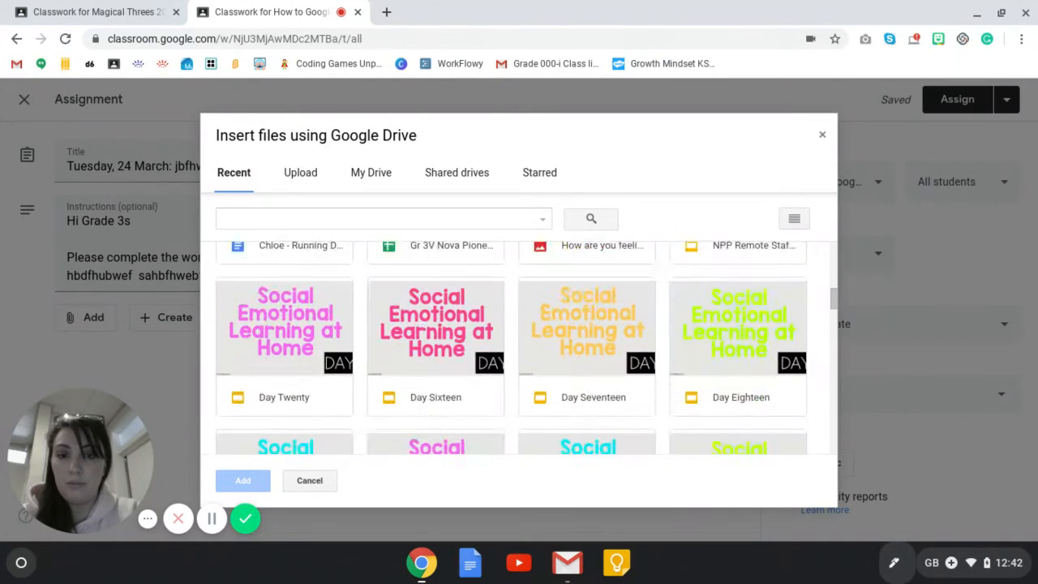
{"action": "scroll", "coordinate": [447, 308], "scroll_direction": "down", "scroll_amount": 1}
{"action": "left_click", "coordinate": [447, 308]}
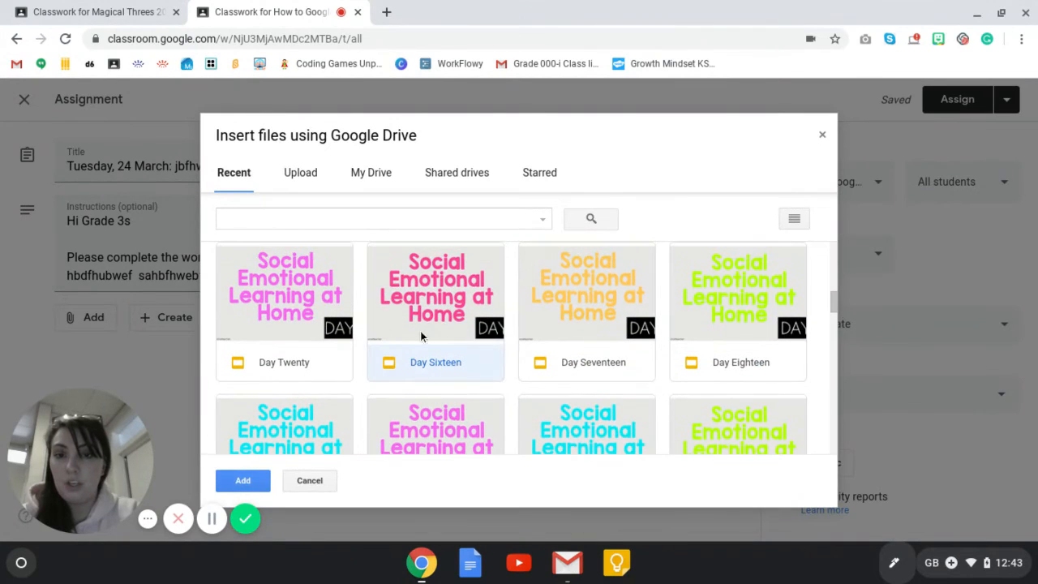
{"action": "left_click", "coordinate": [242, 480]}
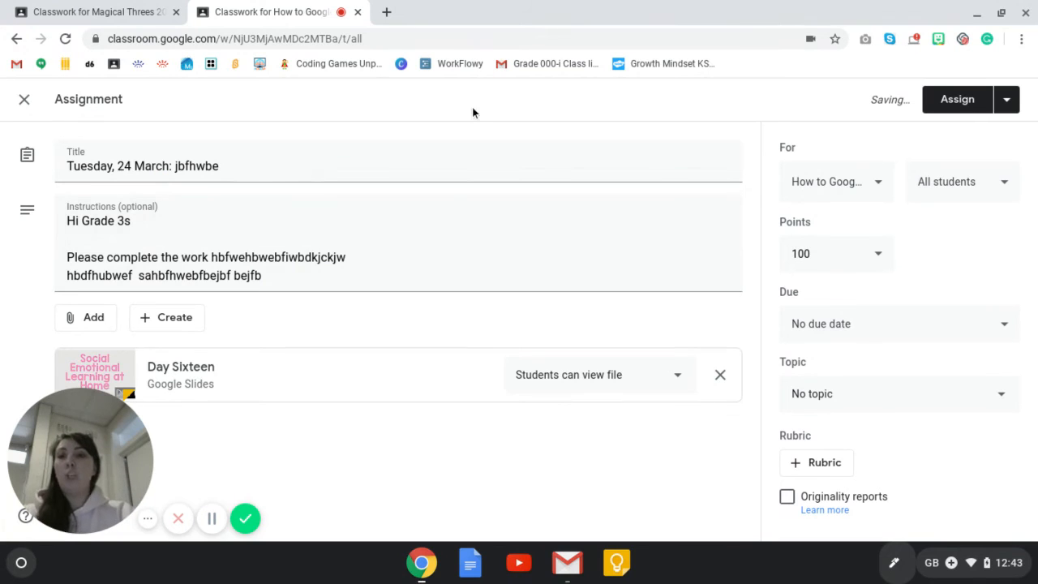
{"action": "left_click", "coordinate": [614, 381]}
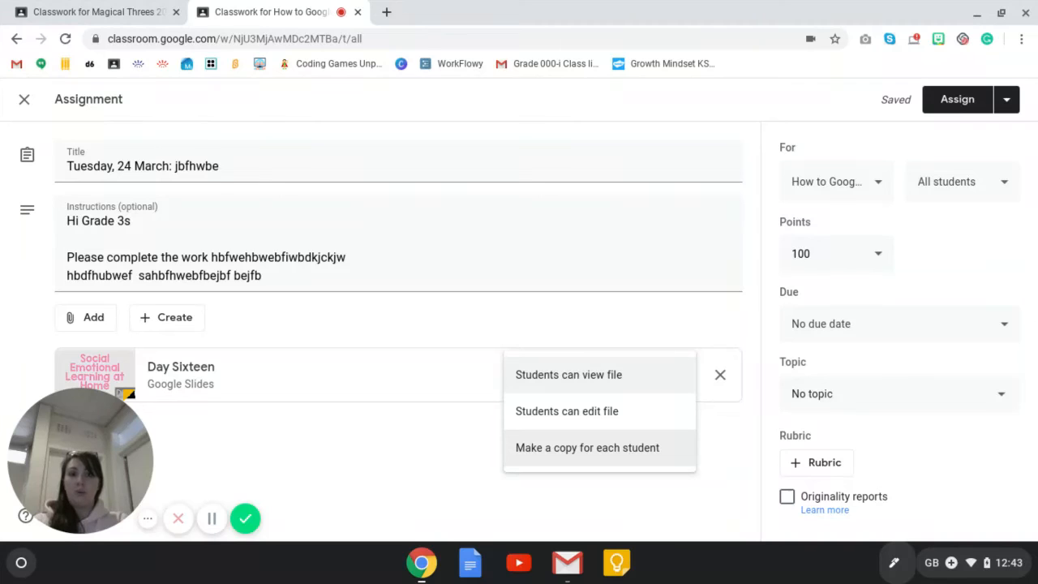
{"action": "left_click", "coordinate": [608, 456]}
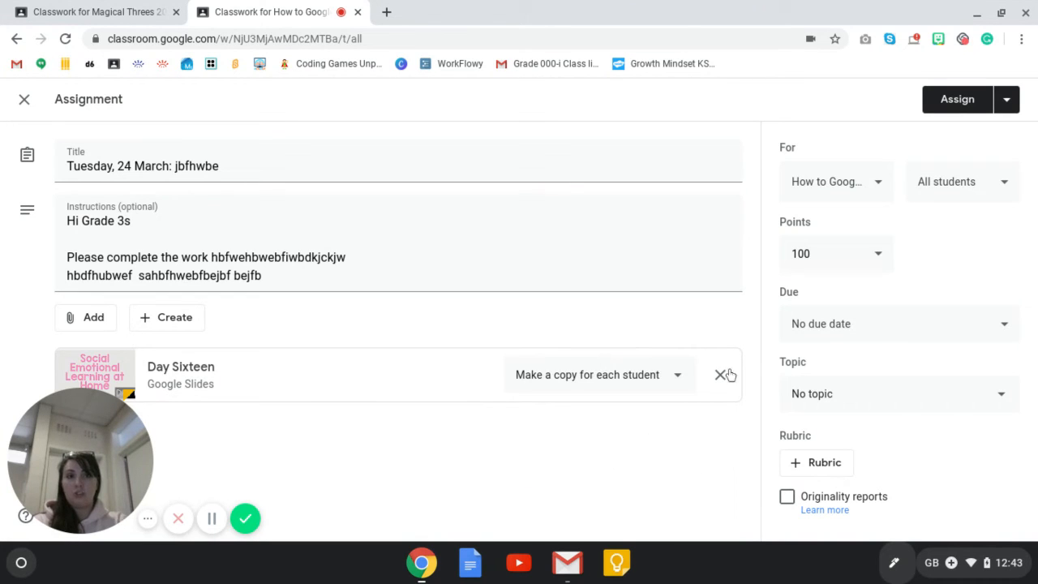
Step: Make the assignment ungraded and set its due date to Mar 27, 2020 at 11:59 PM
{"action": "left_click", "coordinate": [856, 241]}
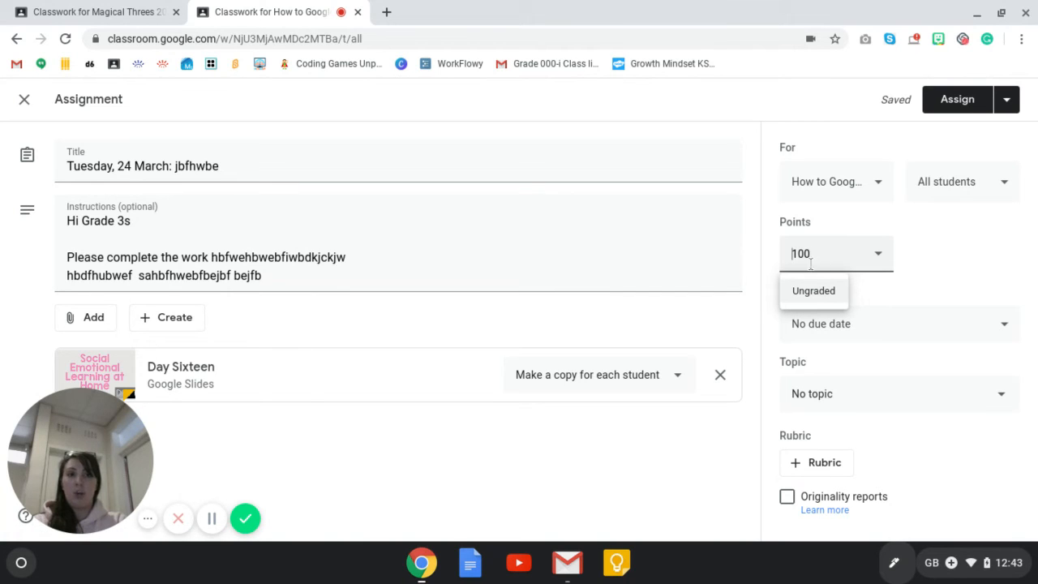
{"action": "left_click", "coordinate": [810, 290]}
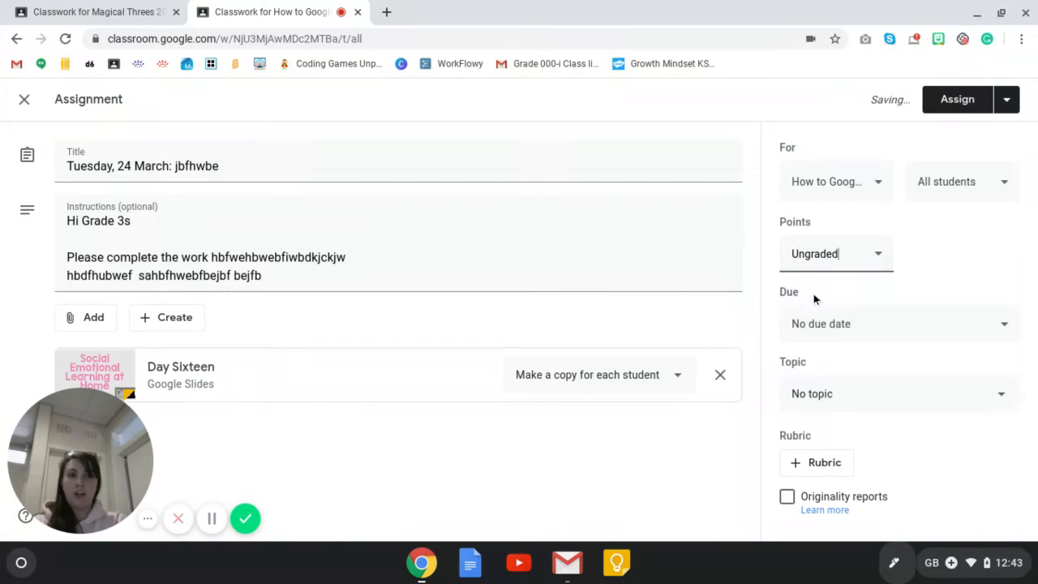
{"action": "left_click", "coordinate": [835, 320]}
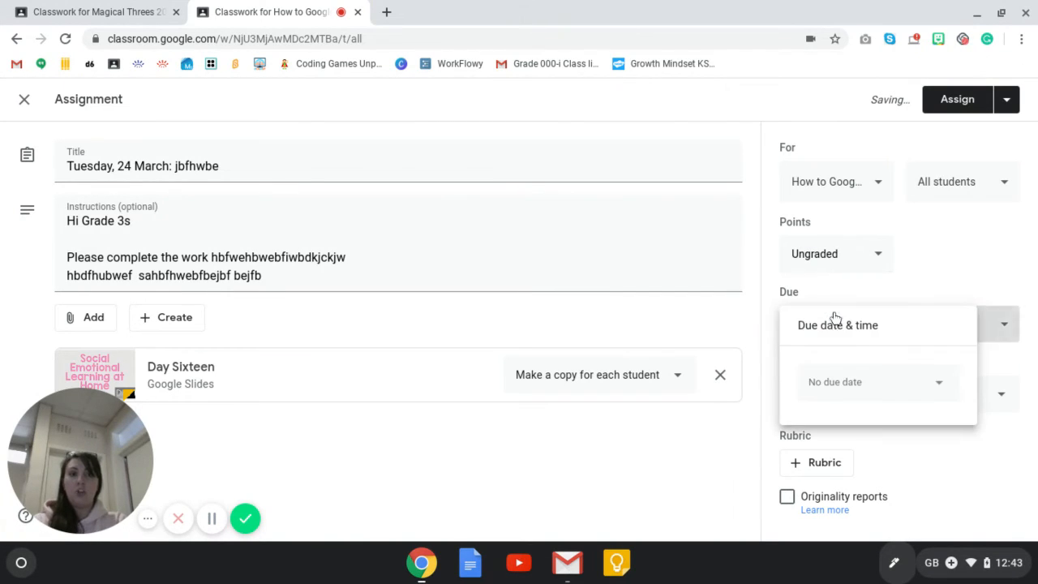
{"action": "left_click", "coordinate": [834, 381]}
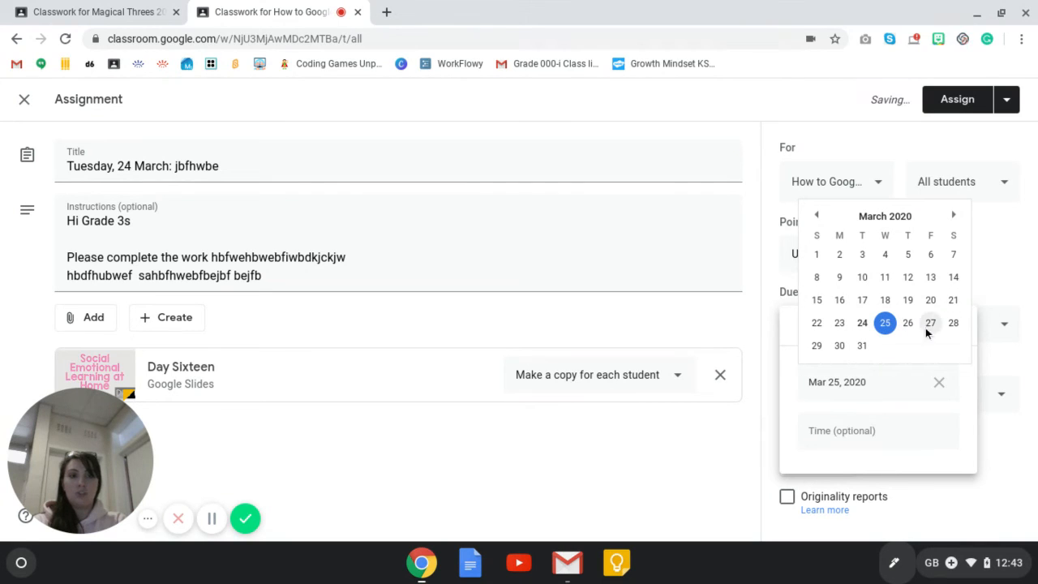
{"action": "left_click", "coordinate": [931, 324]}
{"action": "left_click", "coordinate": [893, 436]}
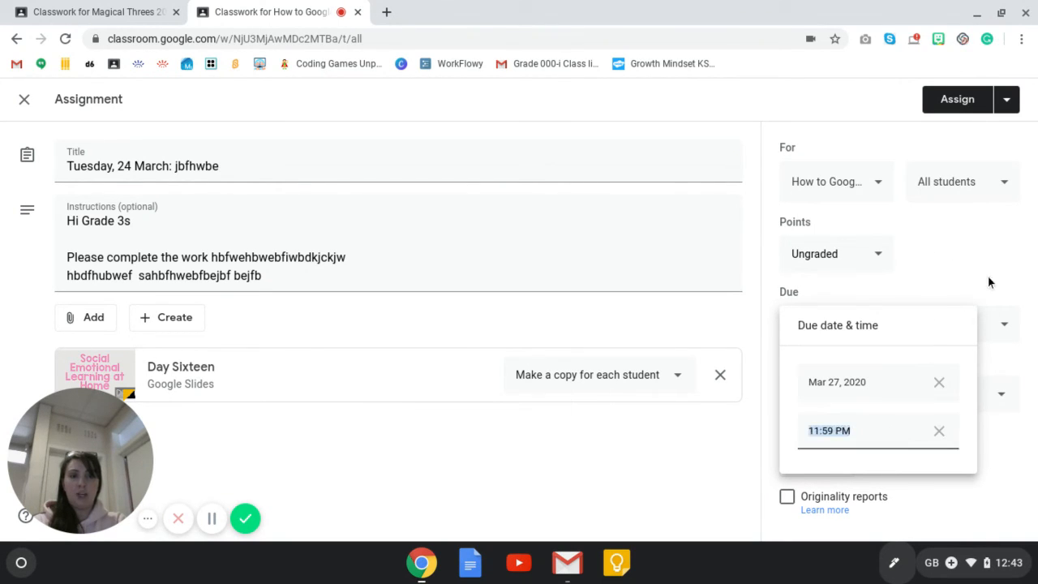
{"action": "left_click", "coordinate": [982, 265]}
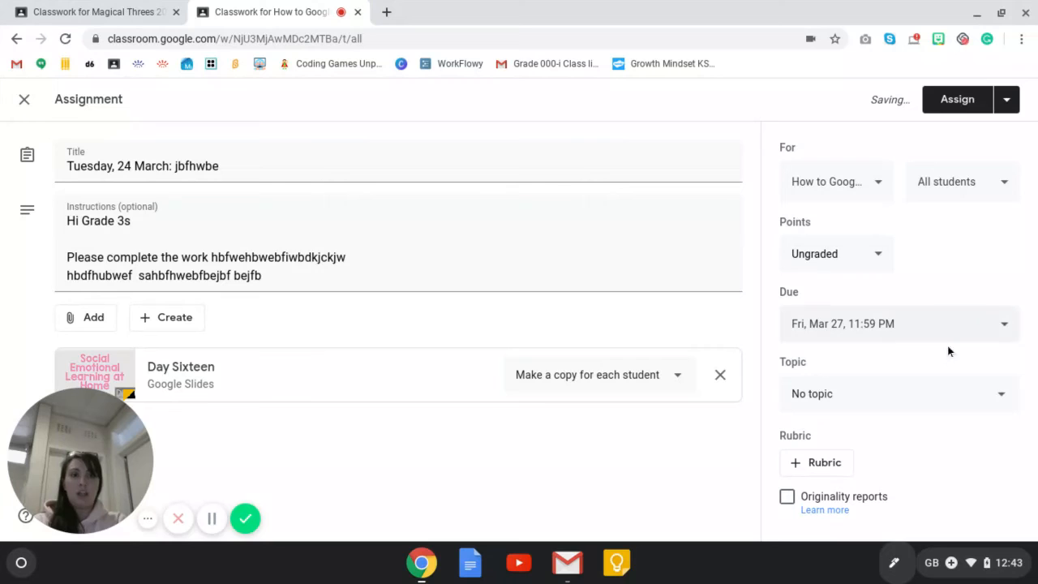
Step: File the assignment under the existing Literacy topic
{"action": "left_click", "coordinate": [889, 396]}
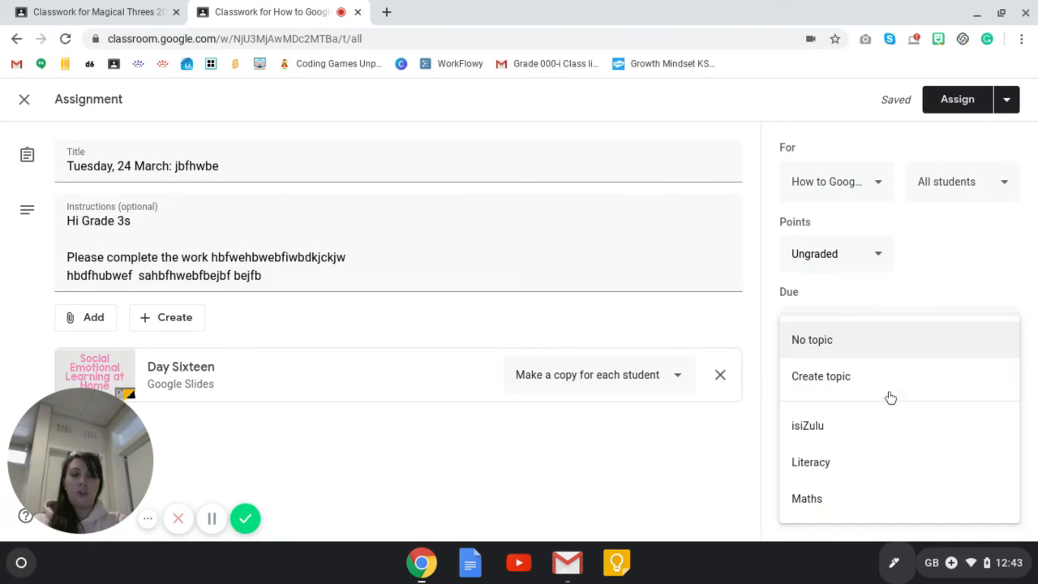
{"action": "left_click", "coordinate": [837, 464]}
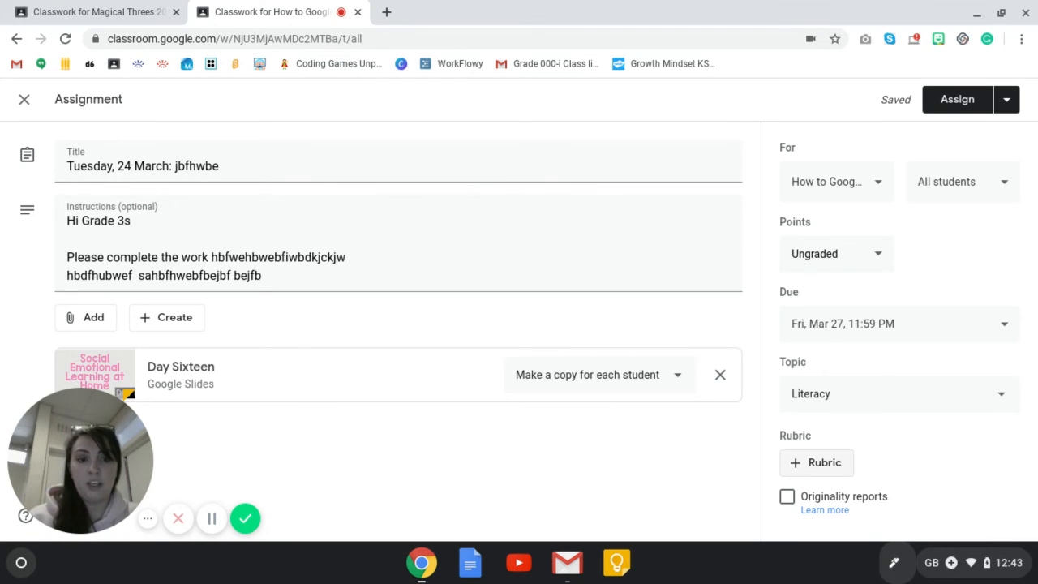
{"action": "left_click", "coordinate": [836, 463]}
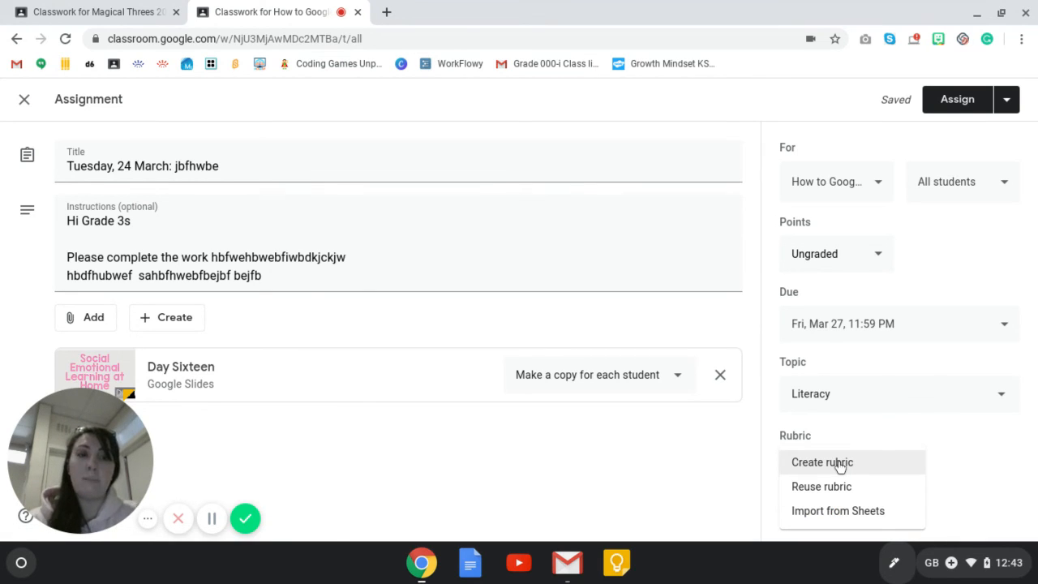
{"action": "left_click", "coordinate": [872, 470]}
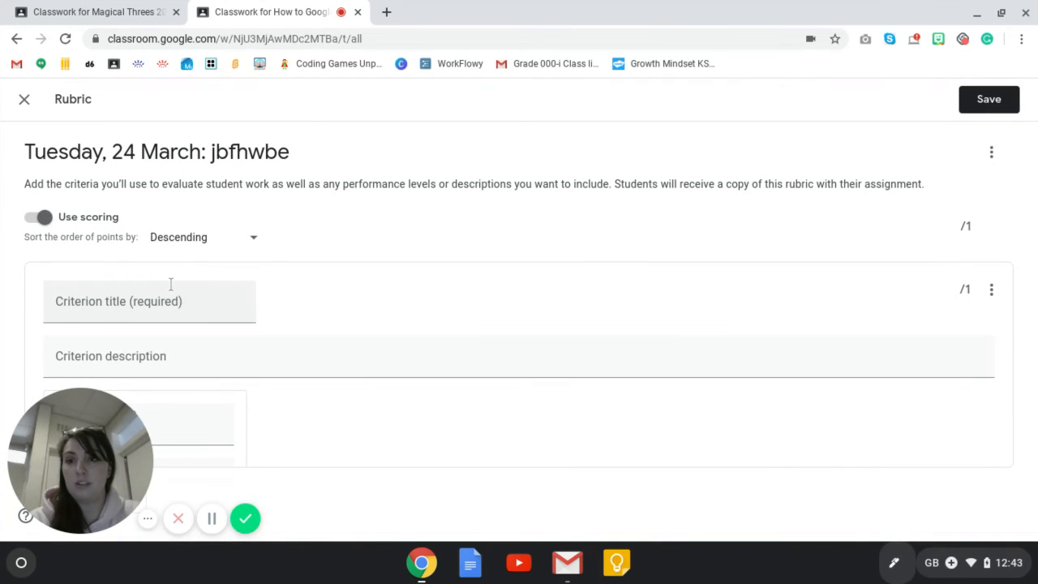
{"action": "scroll", "coordinate": [171, 284], "scroll_direction": "down", "scroll_amount": 3}
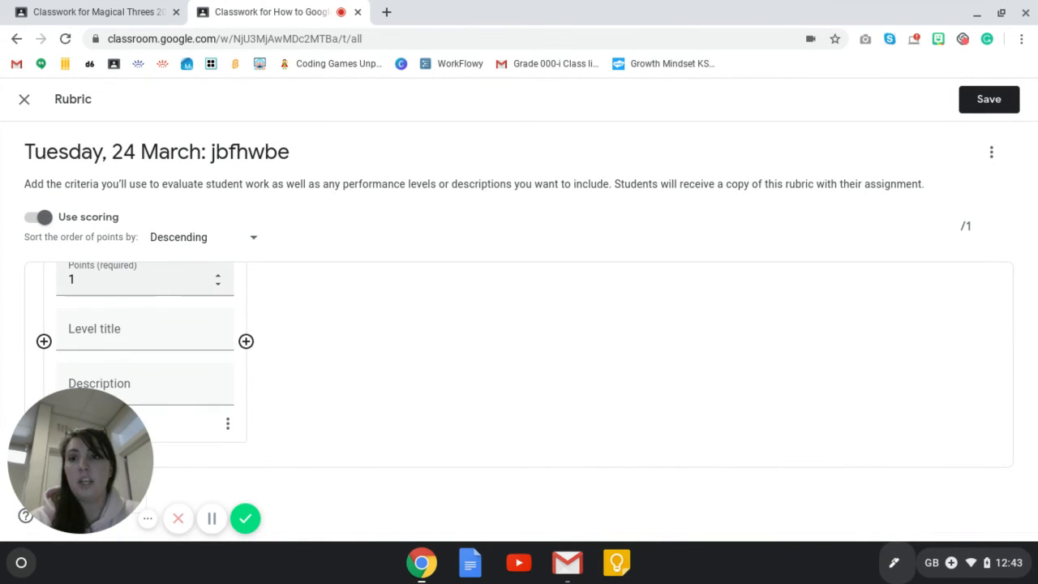
{"action": "scroll", "coordinate": [66, 260], "scroll_direction": "up", "scroll_amount": 3}
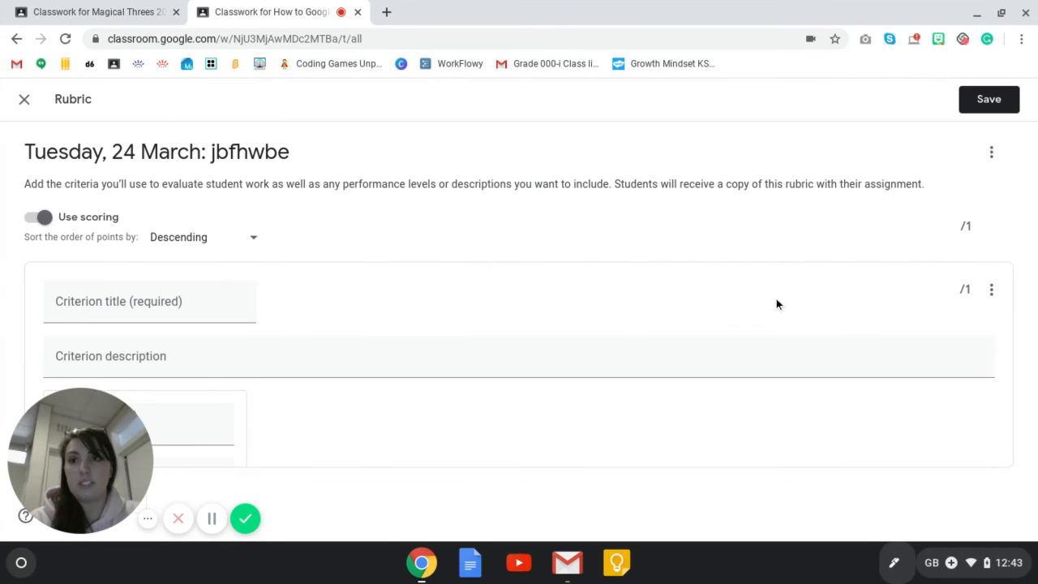
{"action": "left_click", "coordinate": [15, 112]}
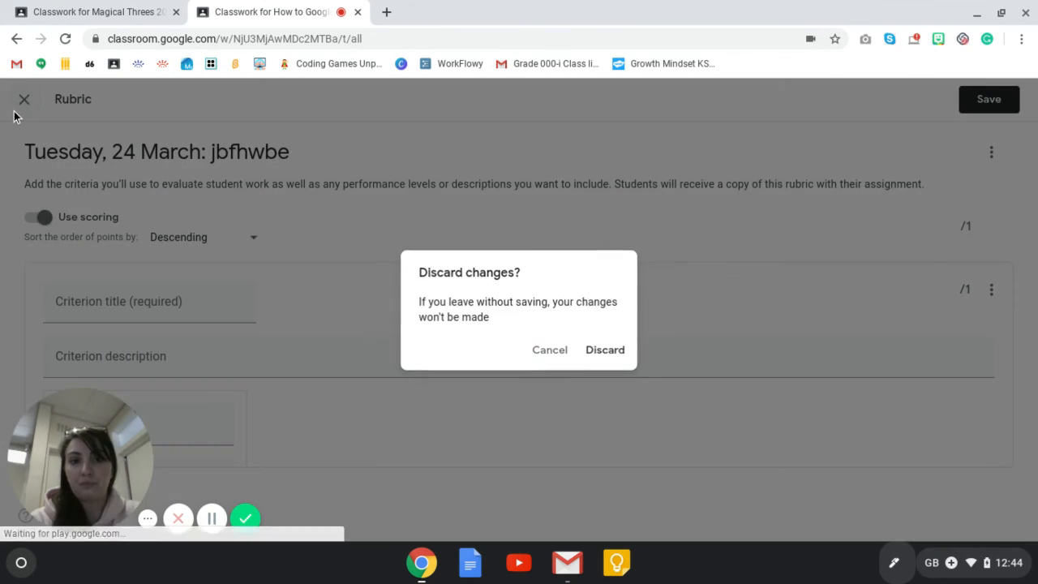
{"action": "left_click", "coordinate": [15, 112]}
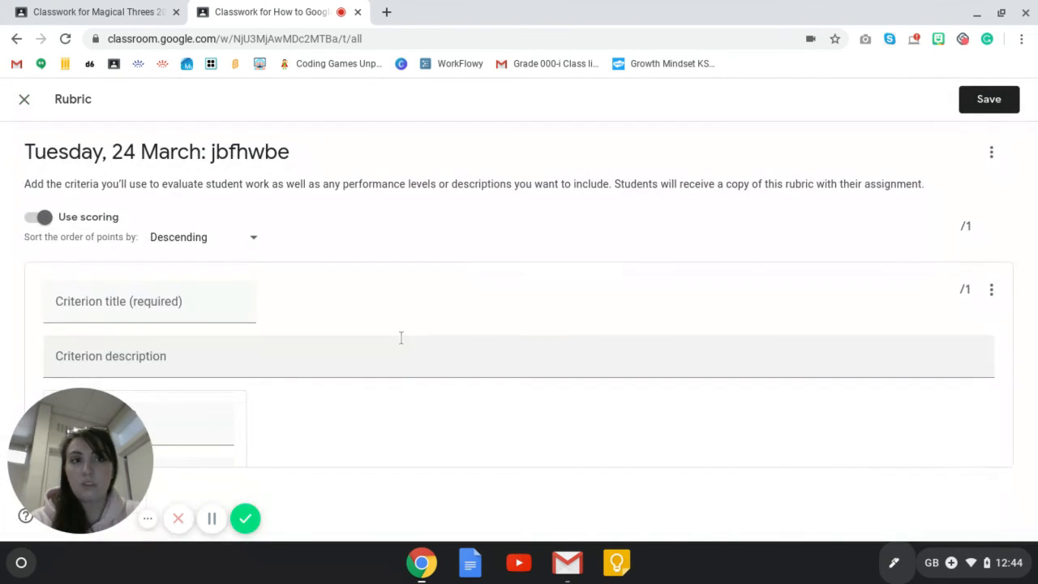
{"action": "left_click", "coordinate": [998, 104]}
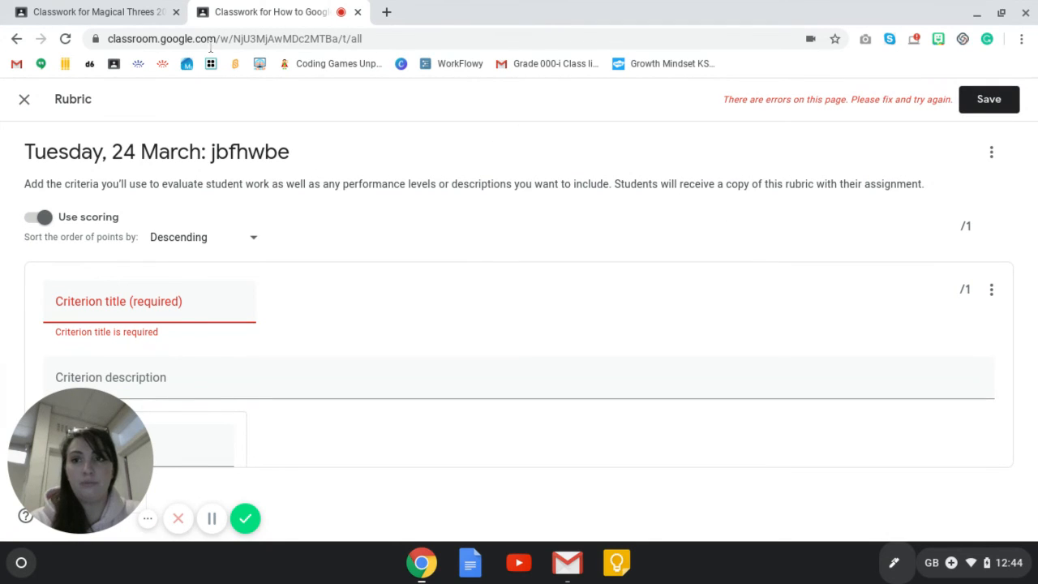
{"action": "left_click", "coordinate": [23, 101]}
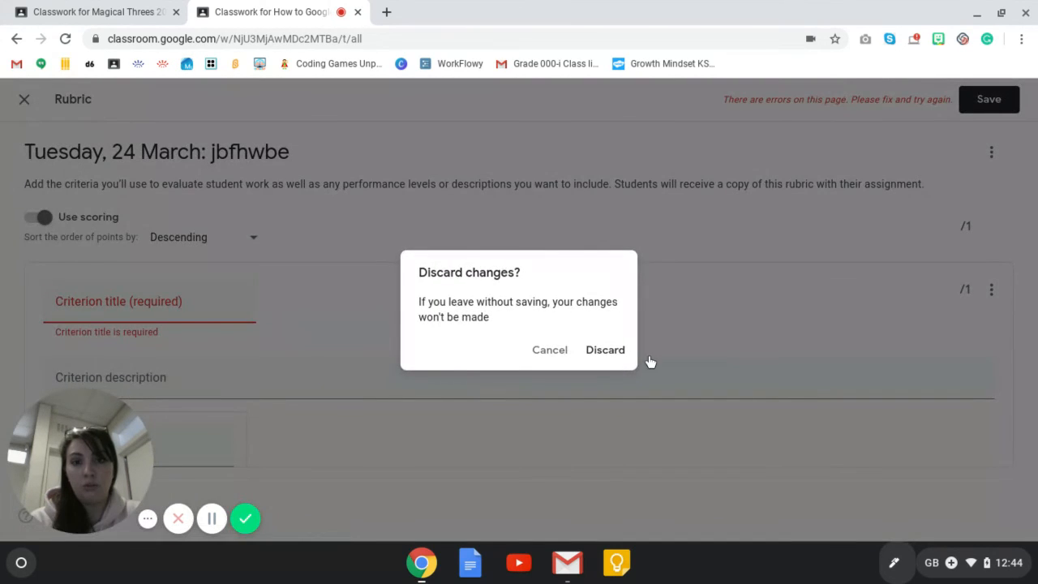
{"action": "left_click", "coordinate": [598, 354]}
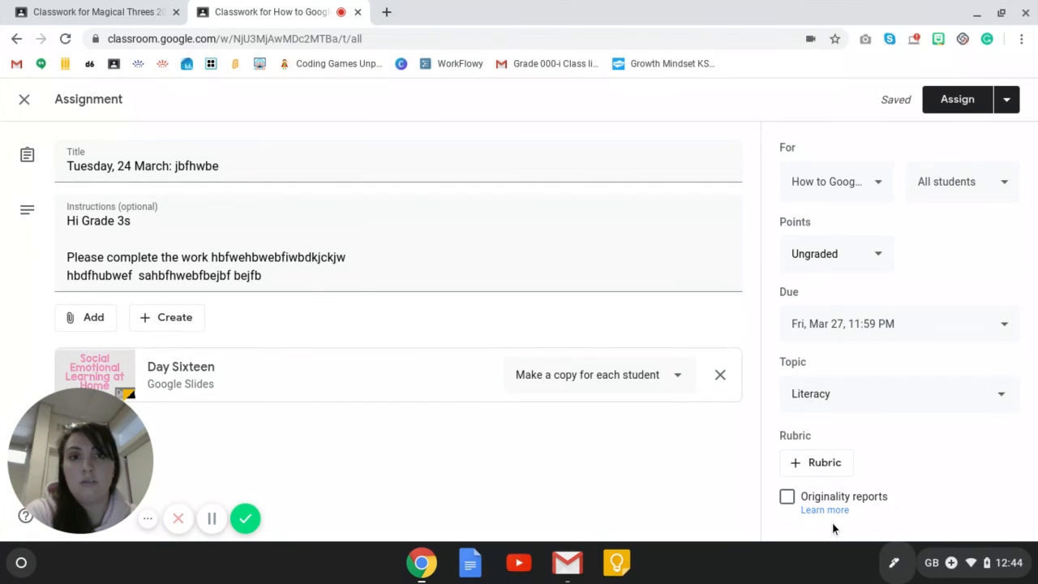
Step: Assign the finished assignment to all students in the class
{"action": "left_click", "coordinate": [970, 109]}
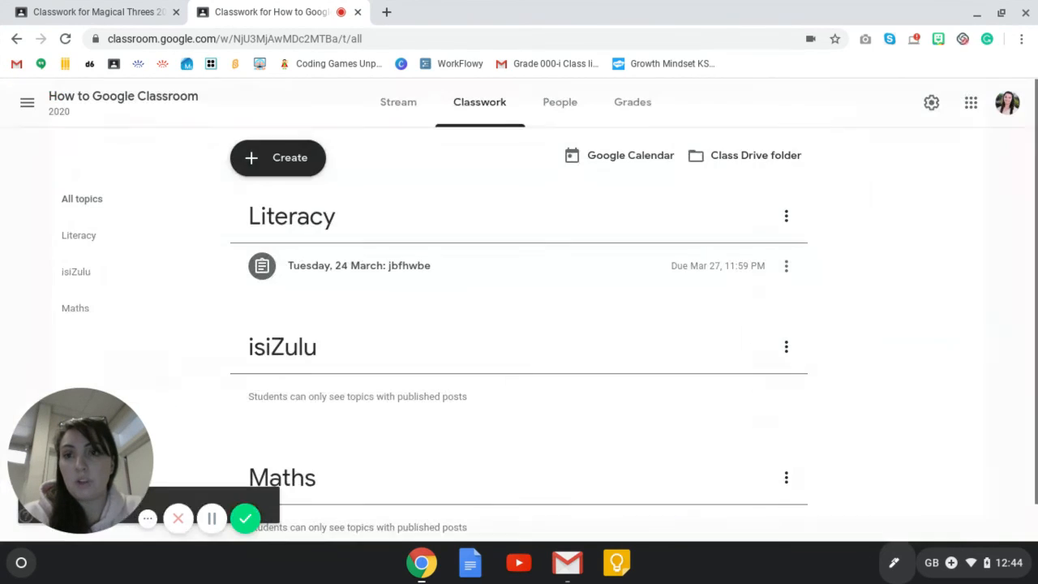
Step: Open the choices for creating another classwork item in the class
{"action": "left_click", "coordinate": [276, 159]}
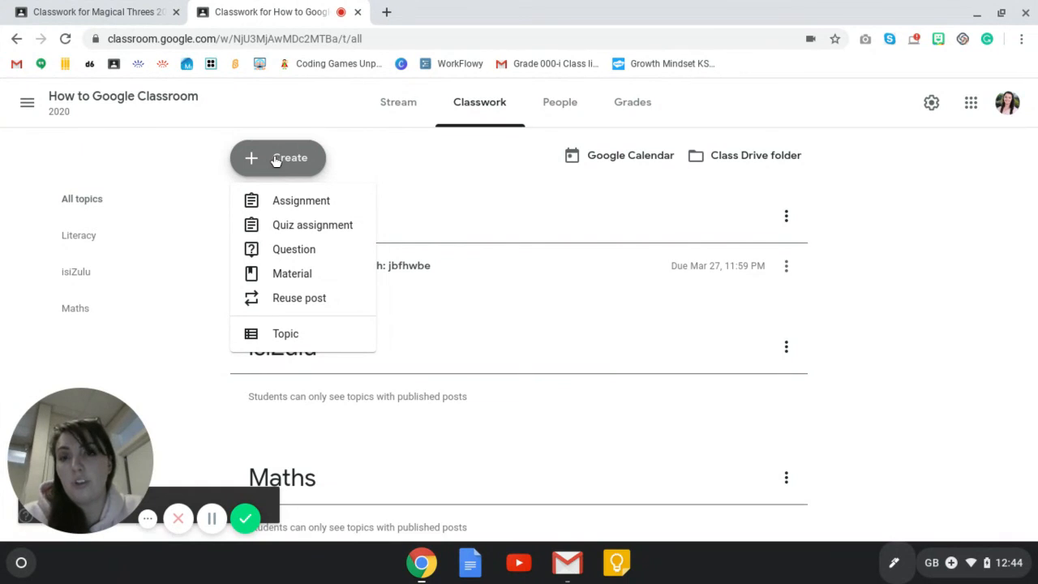